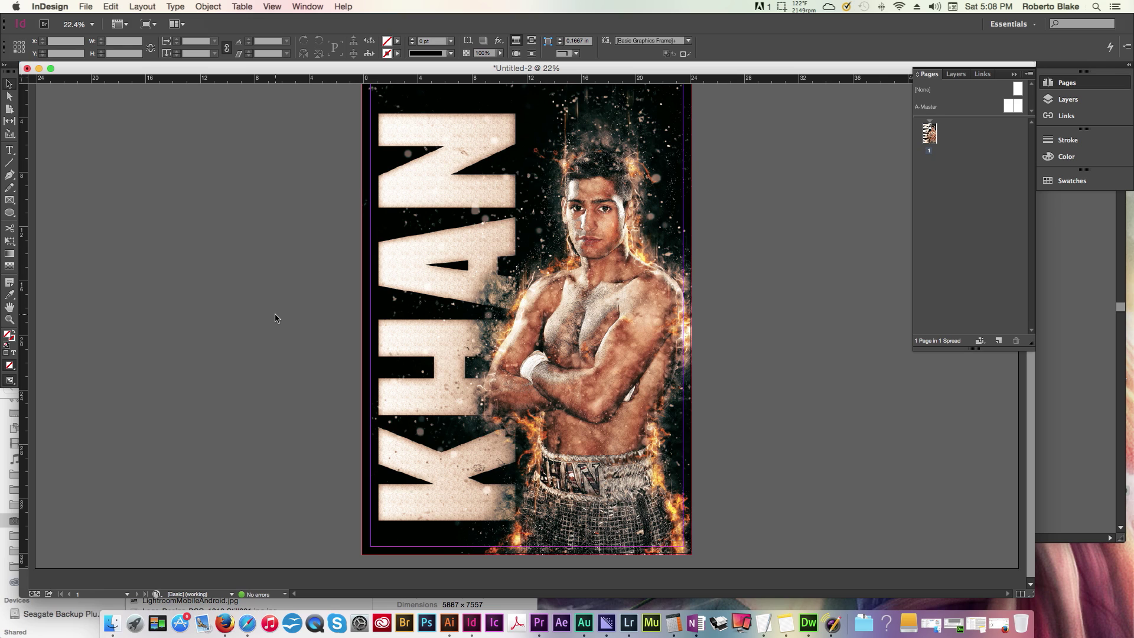
# Step: Nudge the poster image left inside its frame, return it to its position, and deselect it
pyautogui.scroll(1, 275, 318)
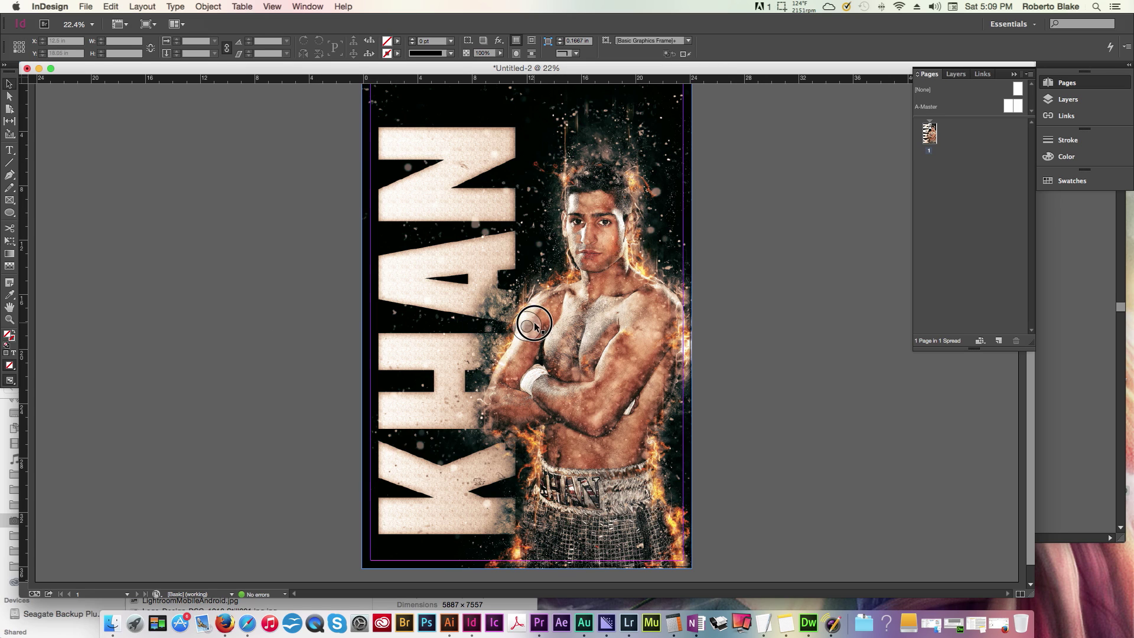
pyautogui.click(513, 324)
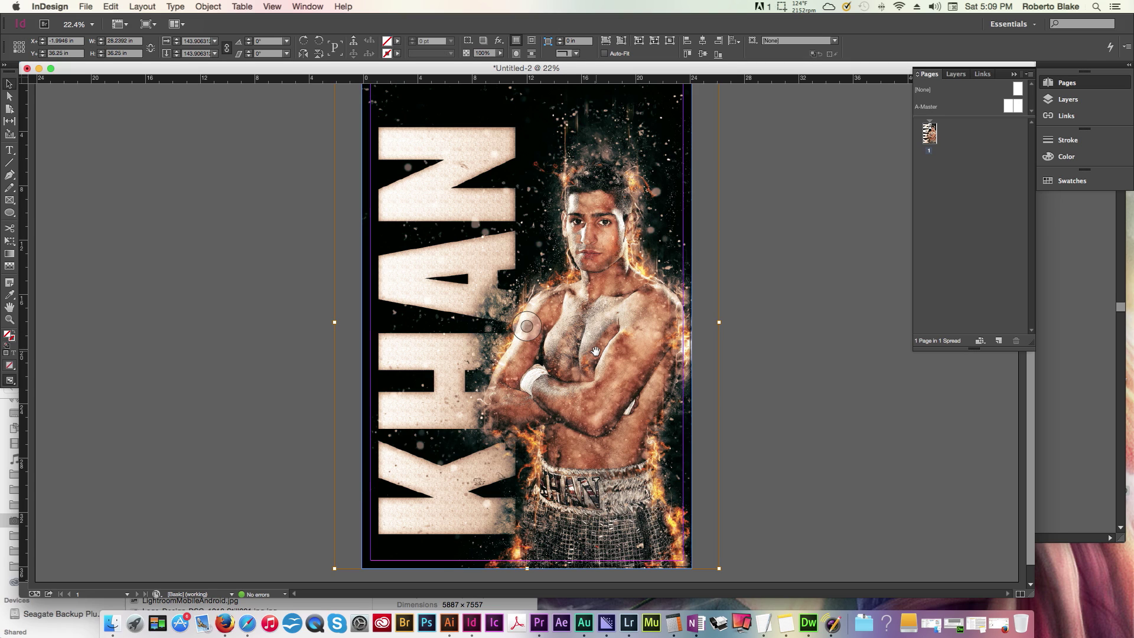
pyautogui.hotkey('shift', 'Left')
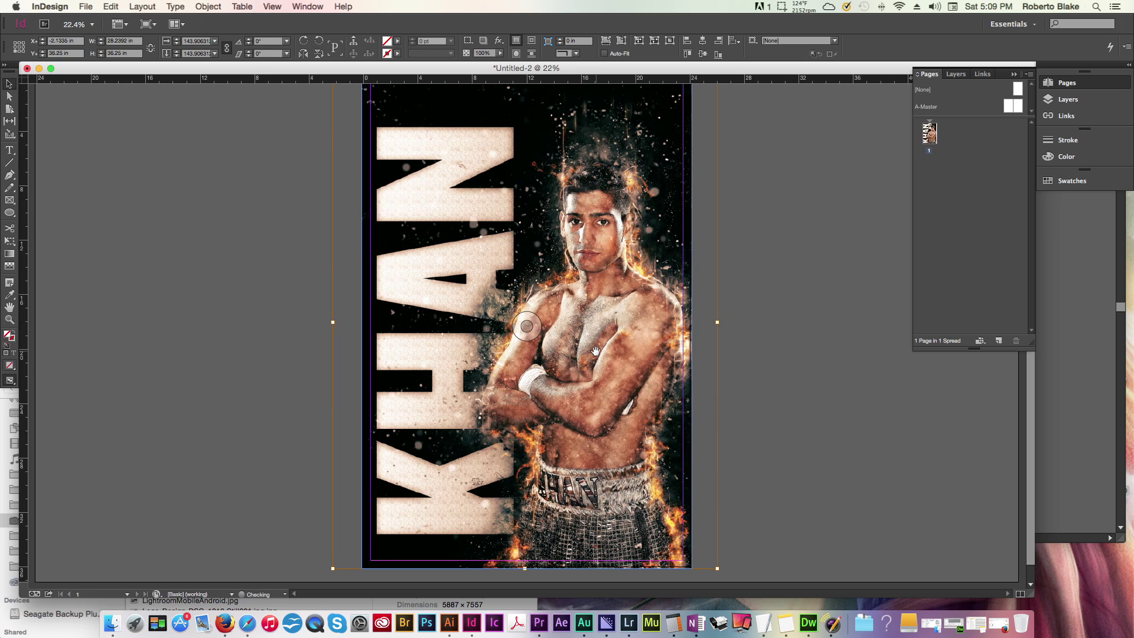
pyautogui.hotkey('shift', 'Right')
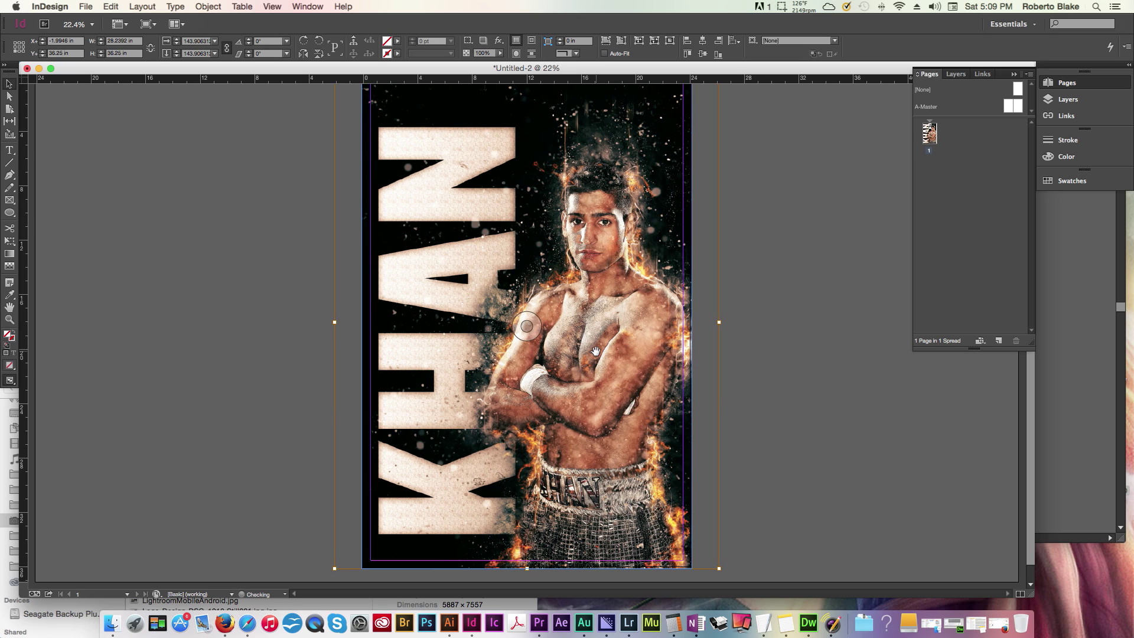
pyautogui.scroll(1, 595, 351)
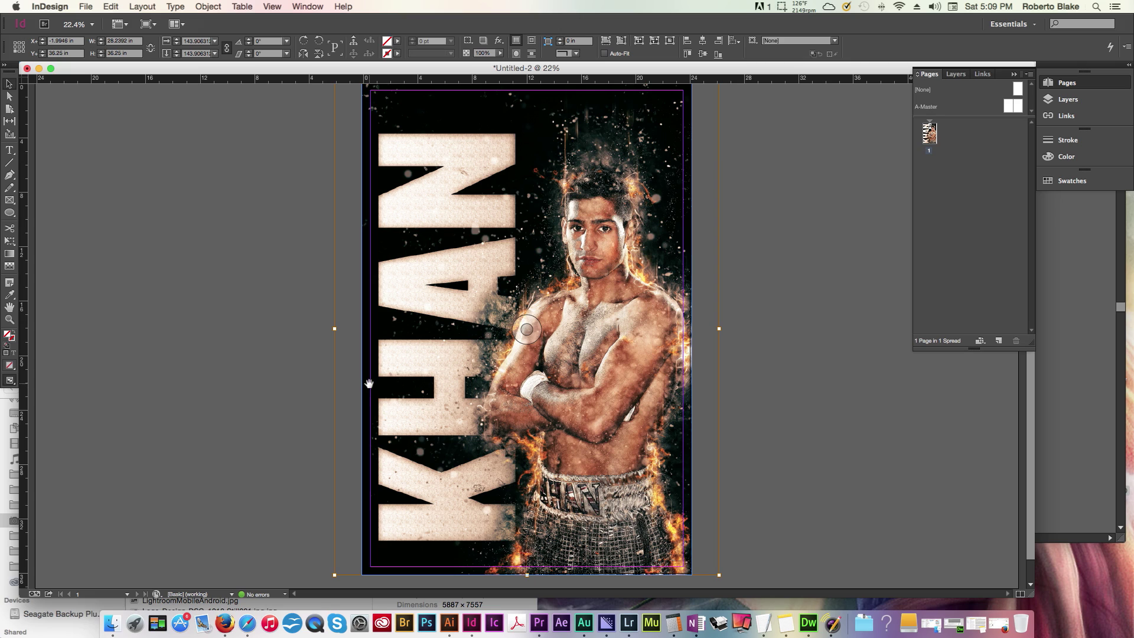
pyautogui.click(243, 354)
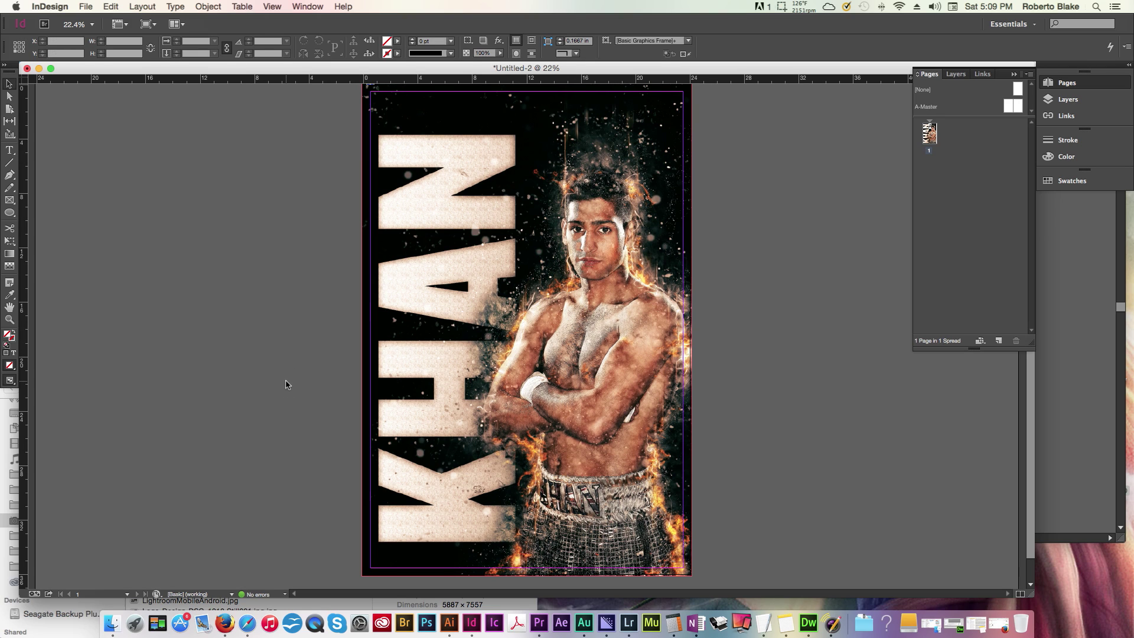
# Step: Create a new 18 × 24 in print document without facing pages and with a 0.125 in bleed on all sides
pyautogui.press('super+n')
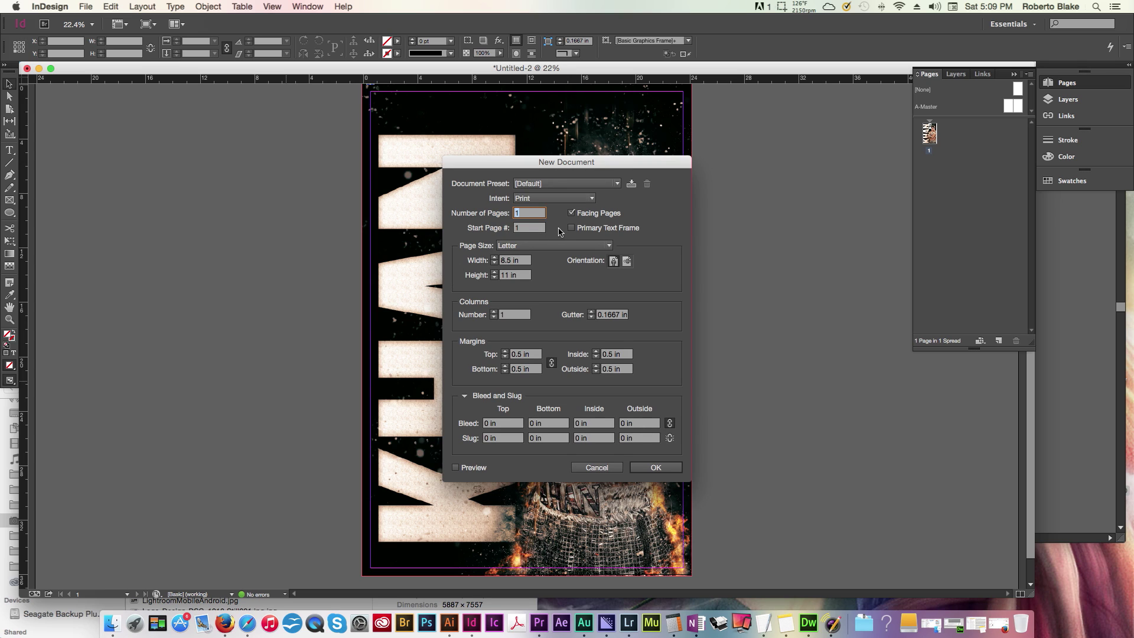
pyautogui.tripleClick(505, 260)
pyautogui.write('18')
pyautogui.doubleClick(508, 275)
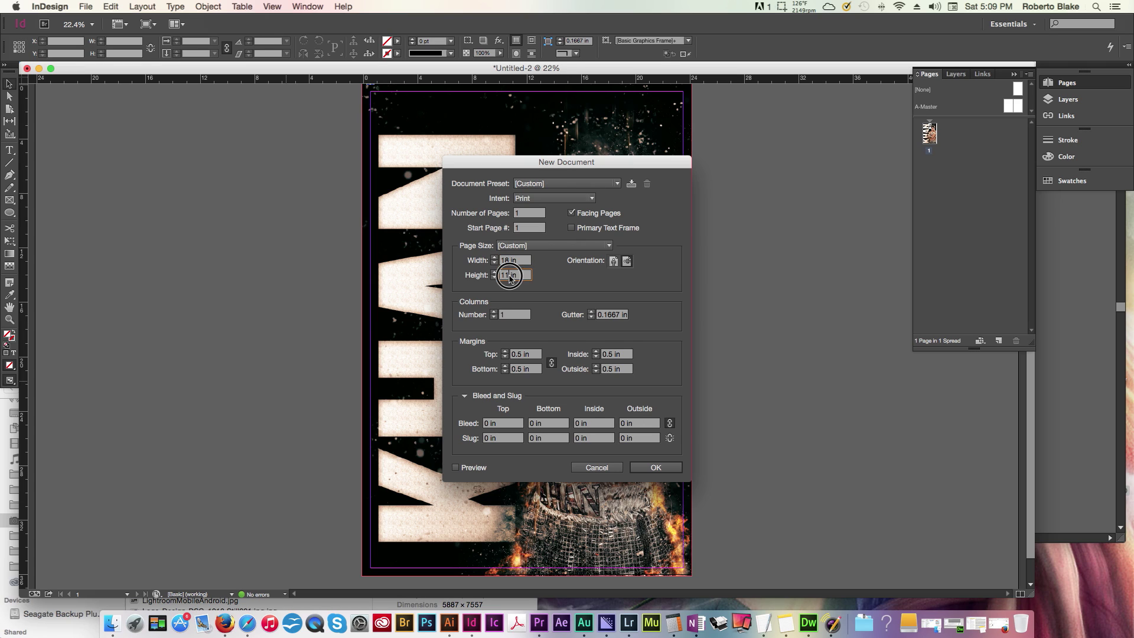
pyautogui.write('24')
pyautogui.click(570, 212)
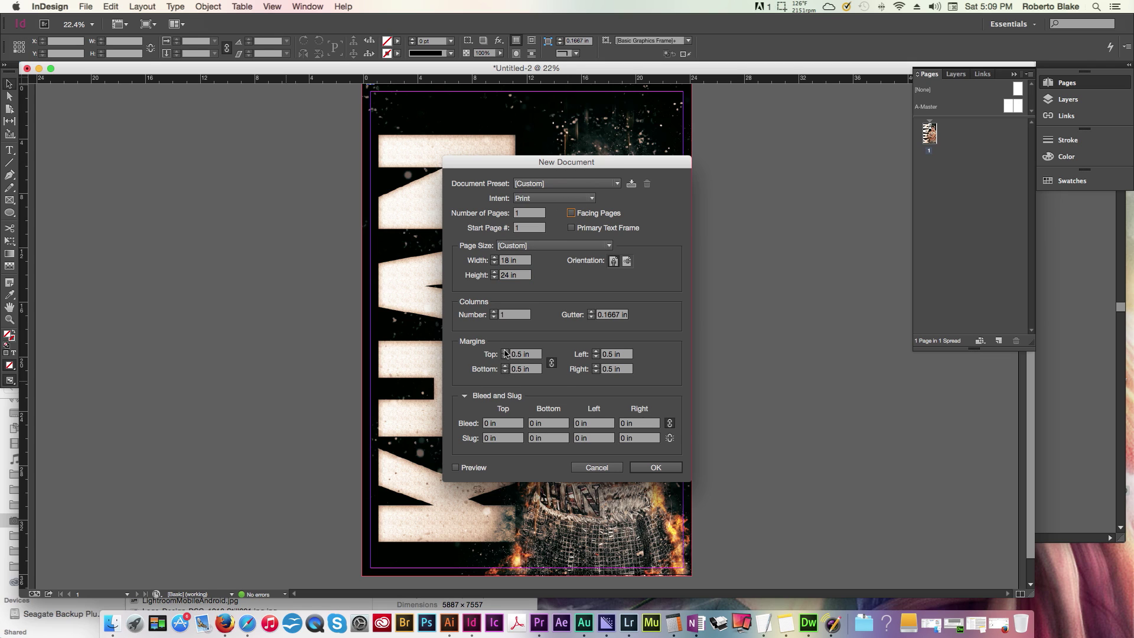
pyautogui.click(505, 423)
pyautogui.write('0.125')
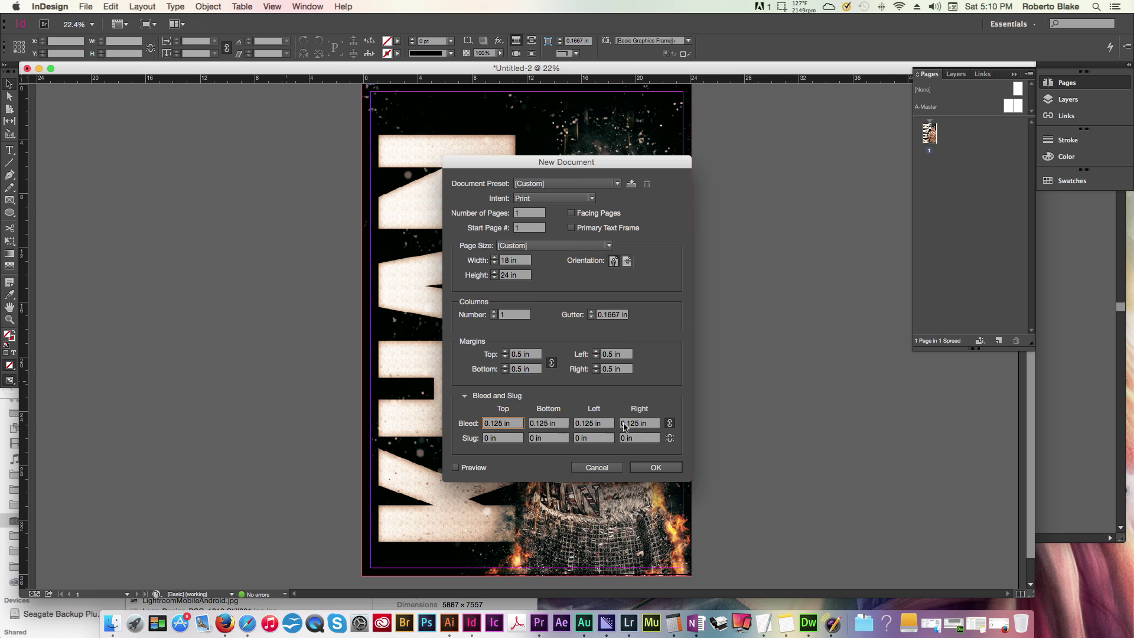
pyautogui.click(661, 470)
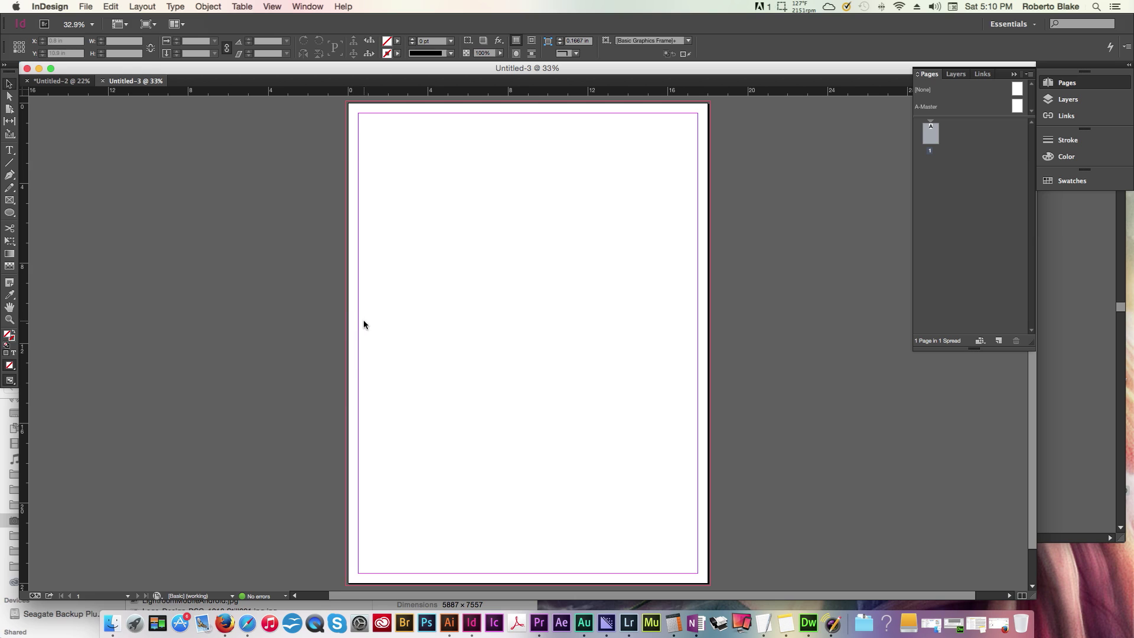
# Step: Draw an 18.25 × 24.25 in rectangular placeholder frame covering the whole page out to the bleed edges
pyautogui.click(10, 200)
pyautogui.moveTo(346, 102); pyautogui.dragTo(711, 588)
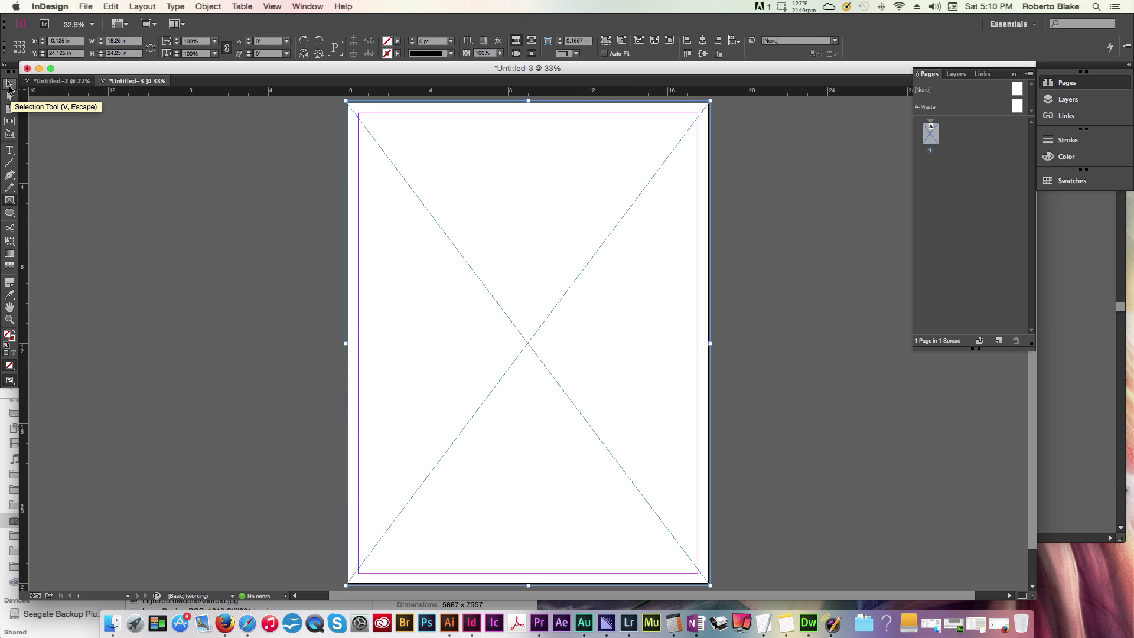
pyautogui.click(9, 89)
pyautogui.click(131, 190)
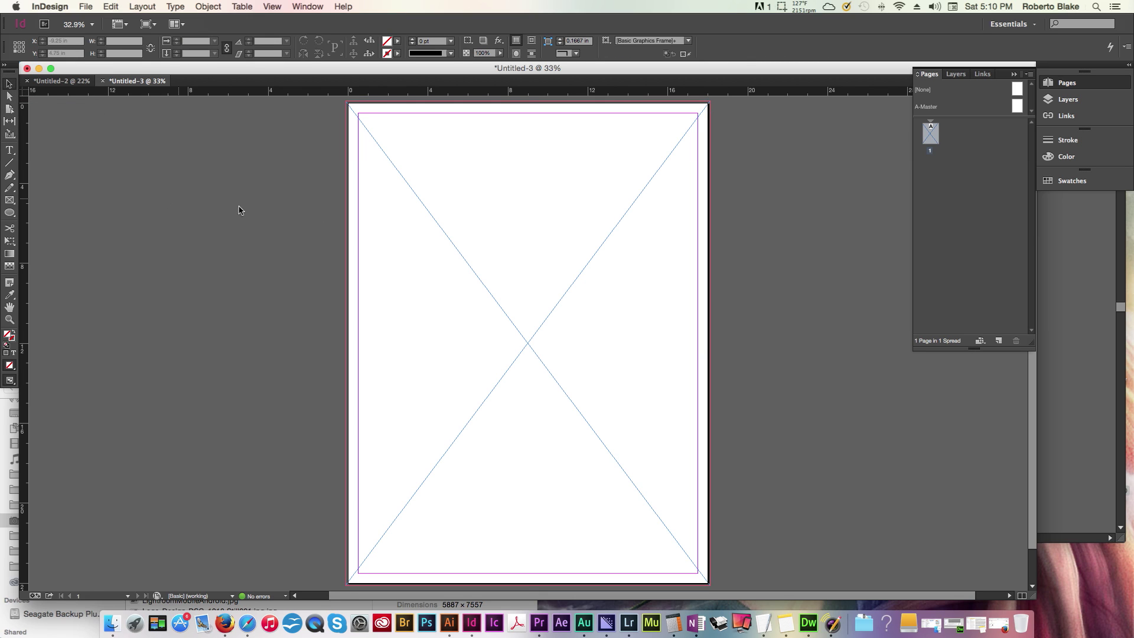
pyautogui.click(512, 243)
pyautogui.click(745, 263)
# Step: Place Khan.jpg from the Pictures folder into the full-page frame and check how its content overhangs the frame
pyautogui.click(109, 621)
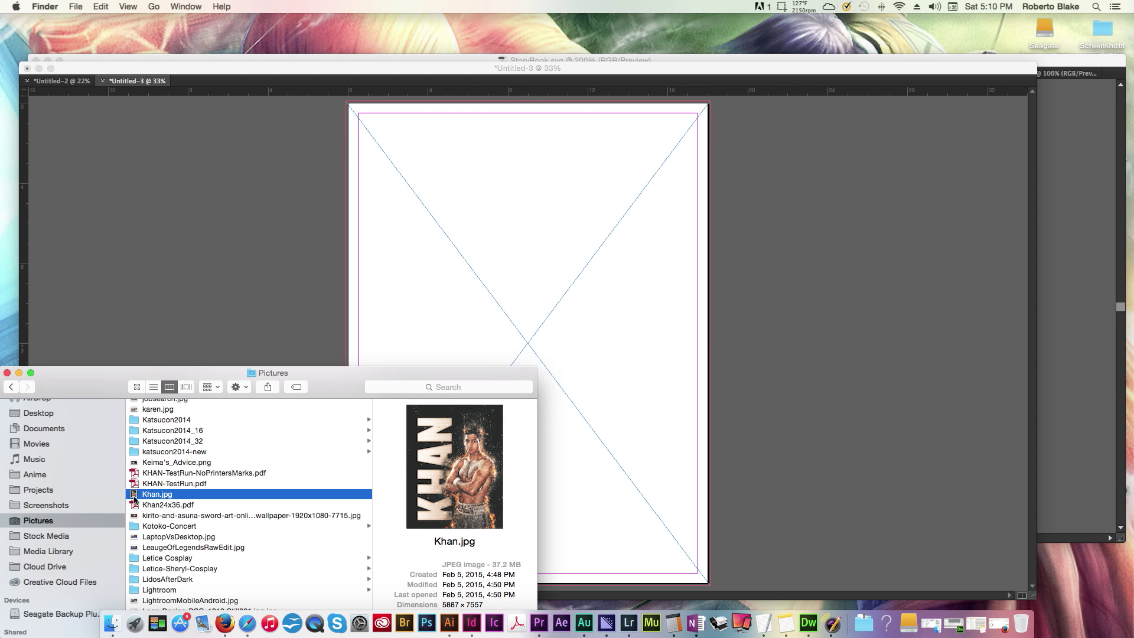
pyautogui.moveTo(134, 499); pyautogui.dragTo(585, 324)
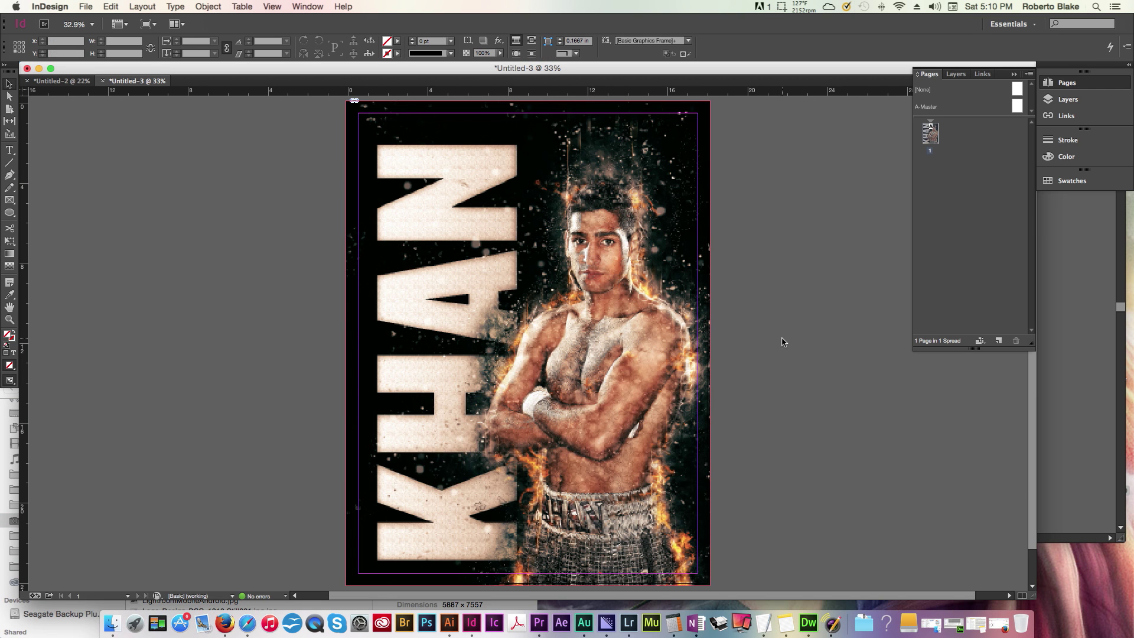
pyautogui.click(528, 344)
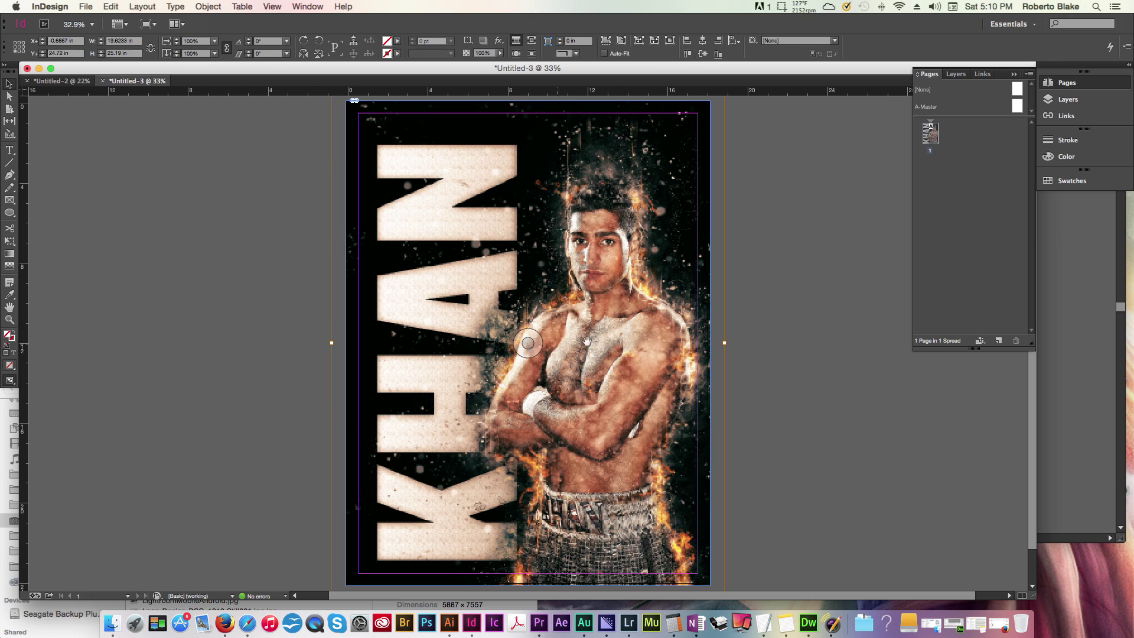
pyautogui.click(801, 329)
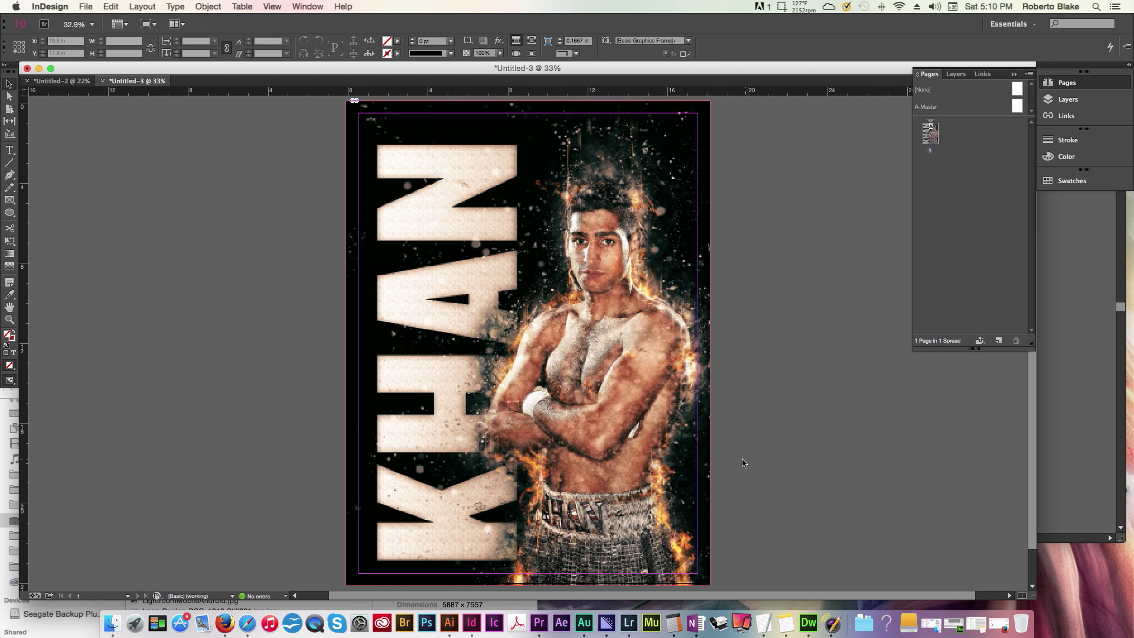
# Step: Change the display performance of the document view for the placed poster image
pyautogui.rightClick(629, 440)
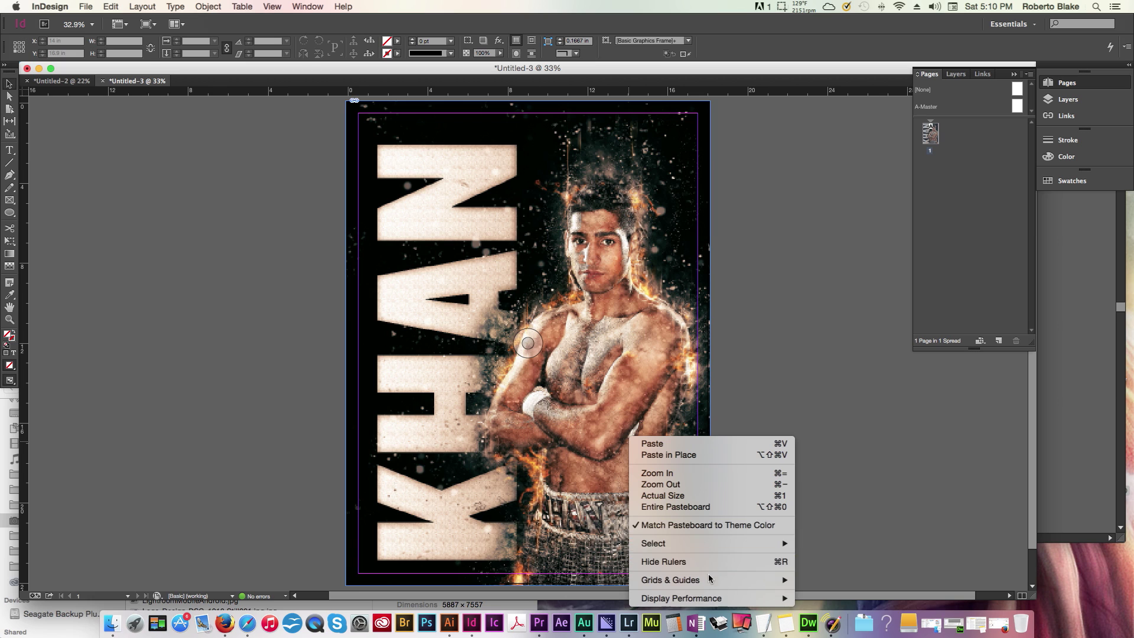
pyautogui.moveTo(735, 599)
pyautogui.click(825, 569)
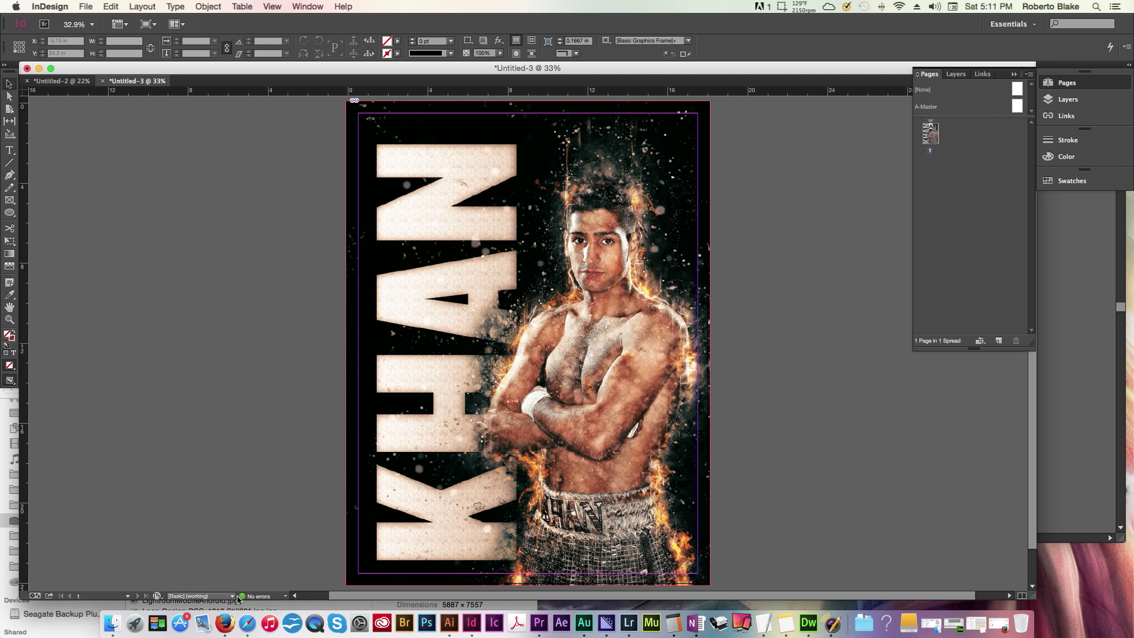
# Step: Examine the link information of the placed Khan.jpg for its color space and resolution
pyautogui.click(988, 74)
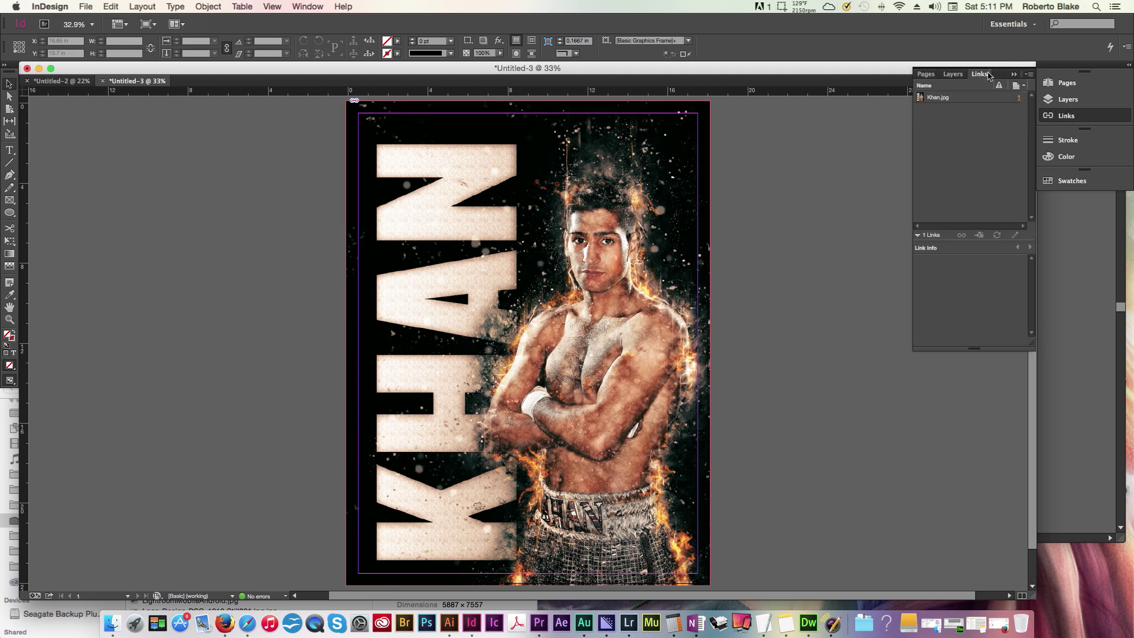
pyautogui.click(988, 74)
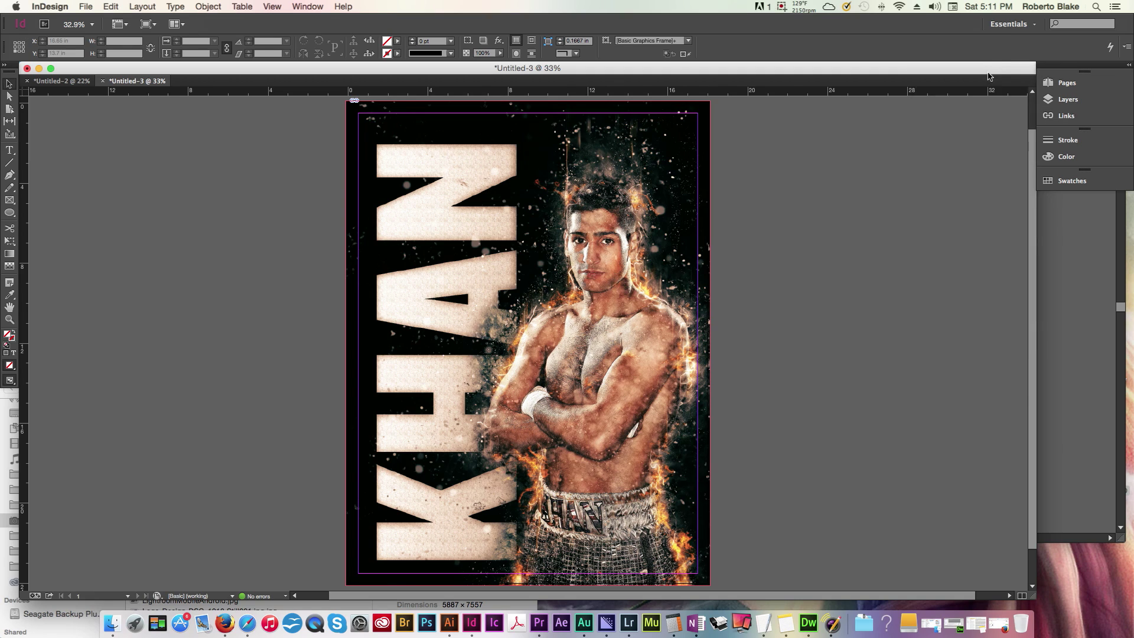
pyautogui.click(1082, 116)
pyautogui.click(974, 98)
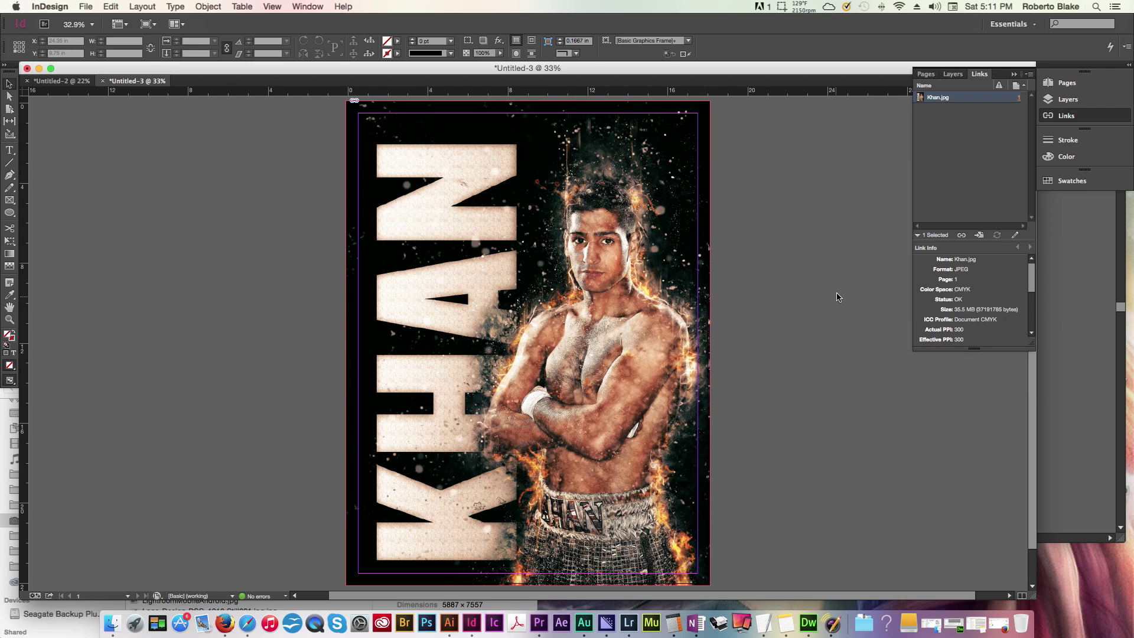
pyautogui.click(1014, 75)
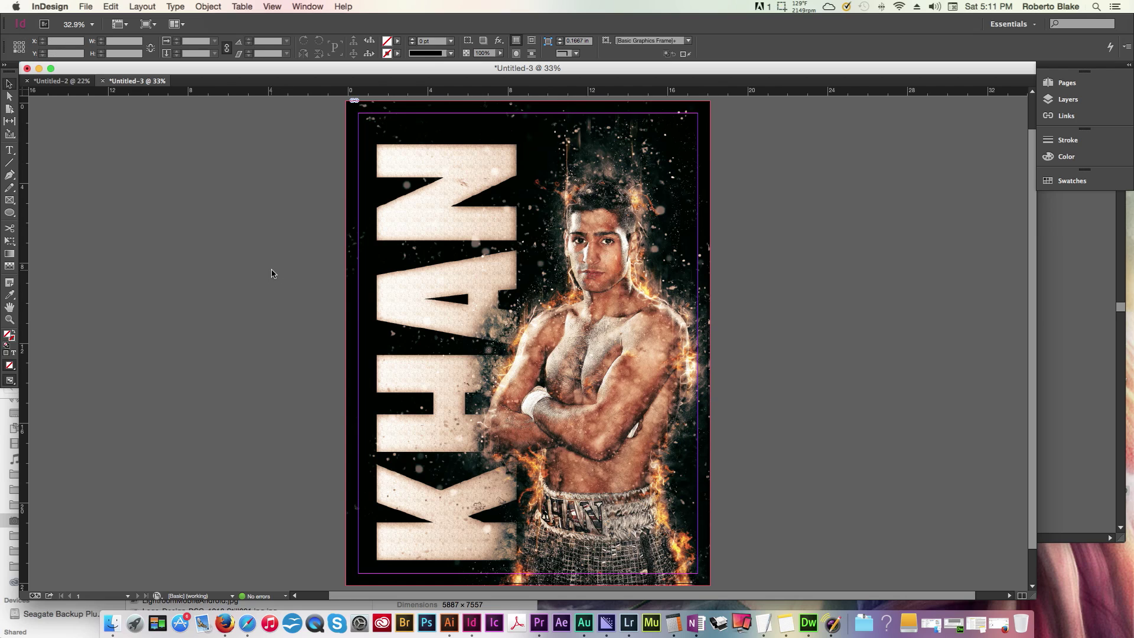
# Step: Start exporting the poster to the Pictures folder as Khanposter in Adobe PDF (Print) format
pyautogui.click(85, 6)
pyautogui.moveTo(111, 7)
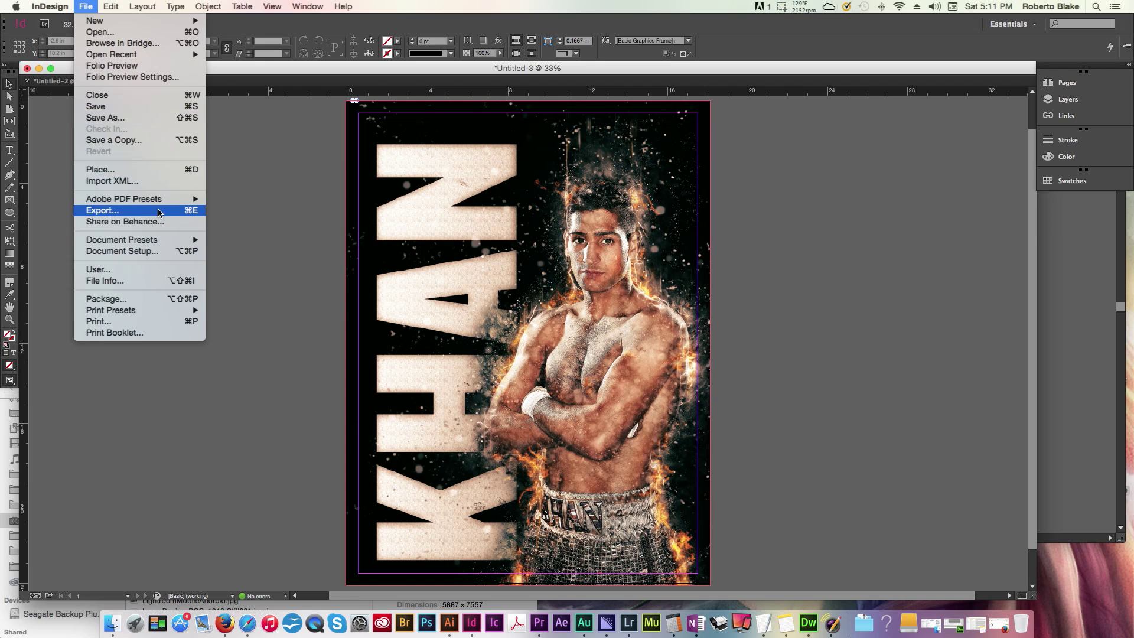
pyautogui.click(158, 211)
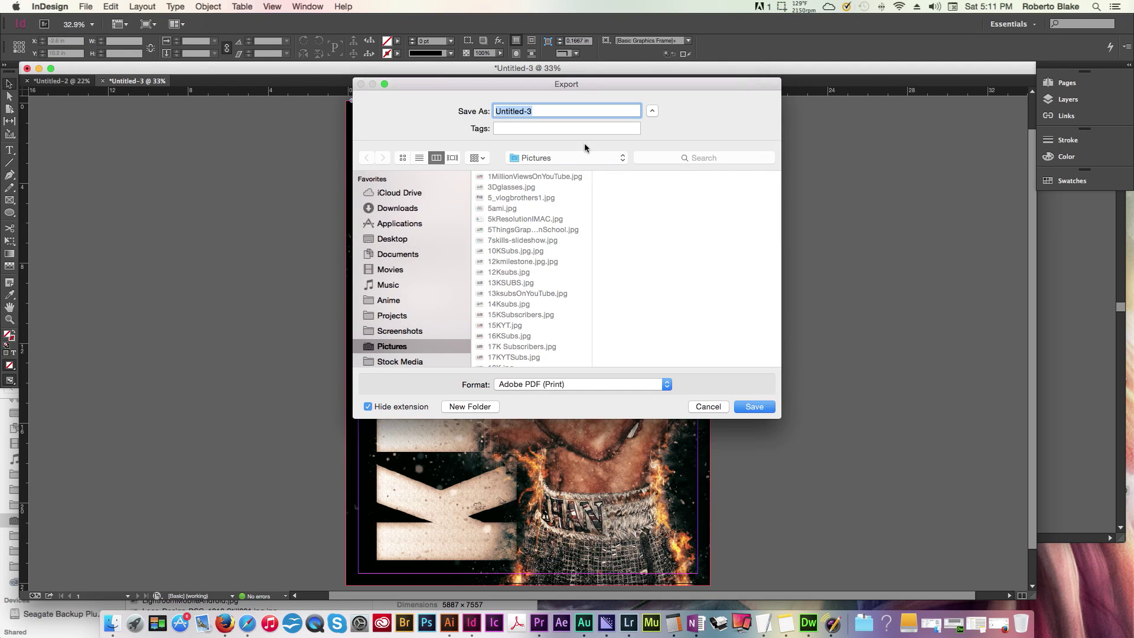
pyautogui.write('Khanposter')
pyautogui.click(583, 384)
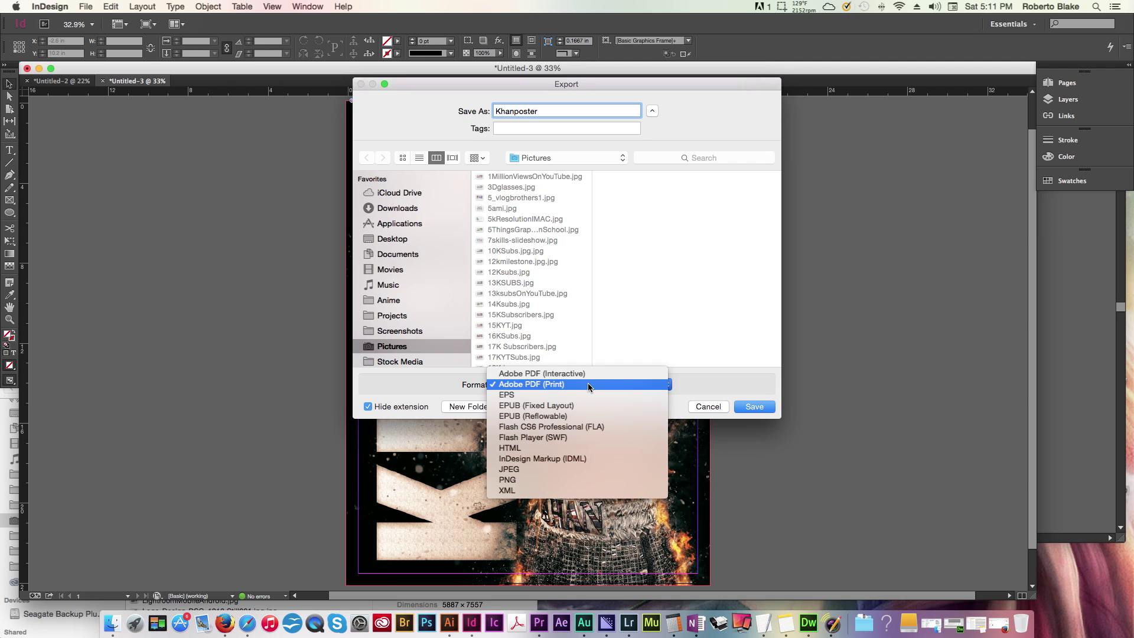
pyautogui.click(601, 385)
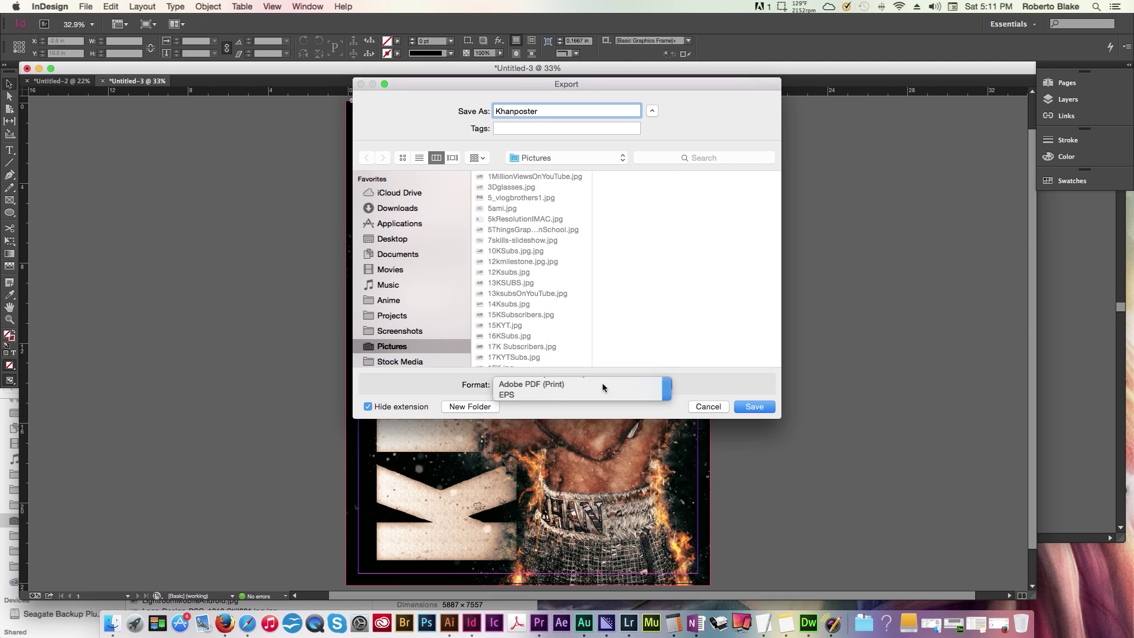
pyautogui.click(756, 408)
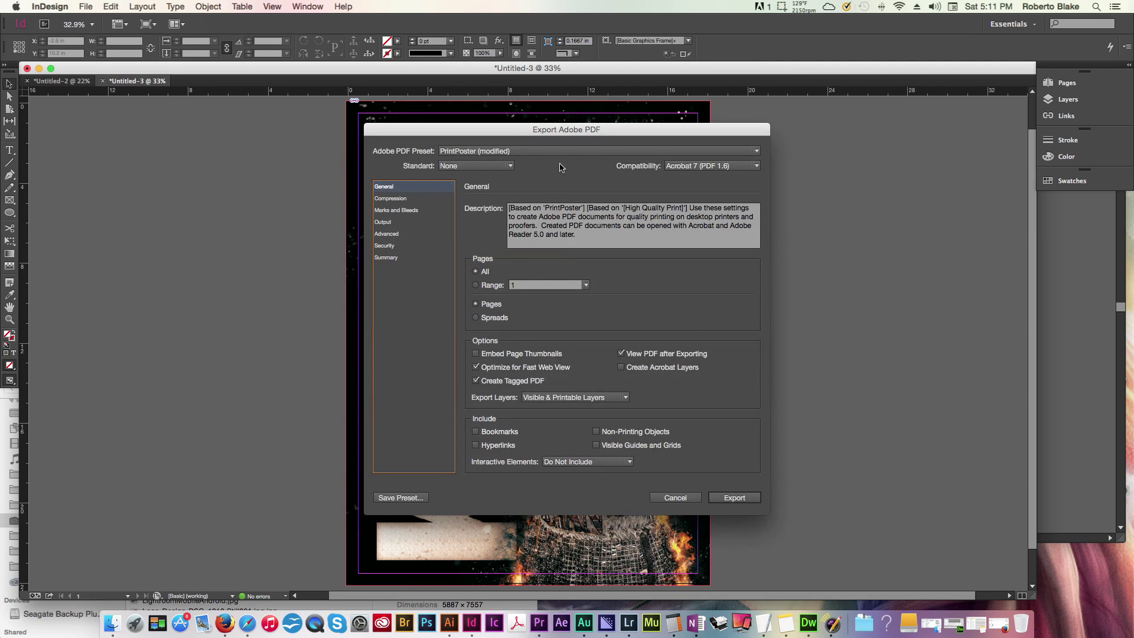
# Step: Review the available Acrobat compatibility versions for the PDF export, keeping Acrobat 7 (PDF 1.6)
pyautogui.moveTo(535, 137); pyautogui.dragTo(793, 147)
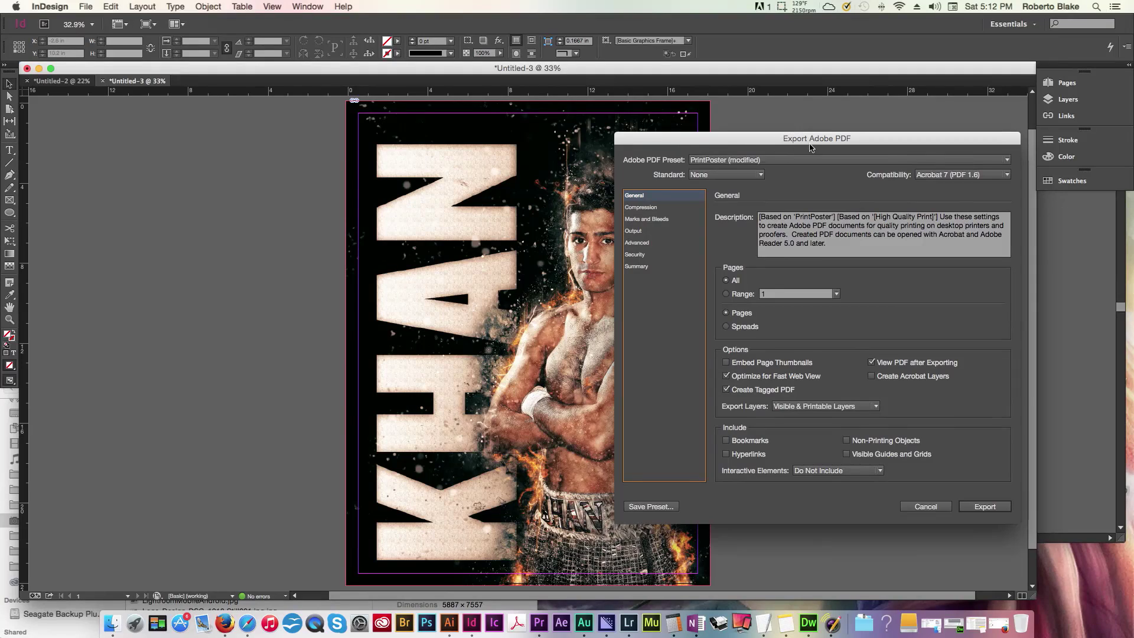
pyautogui.click(981, 176)
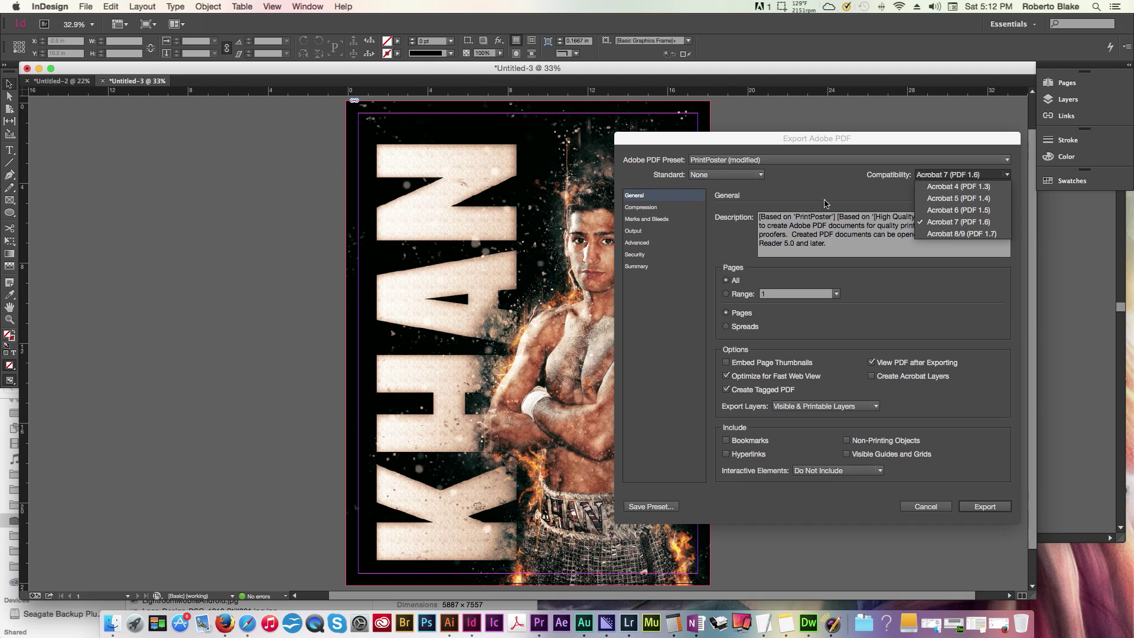
pyautogui.click(853, 201)
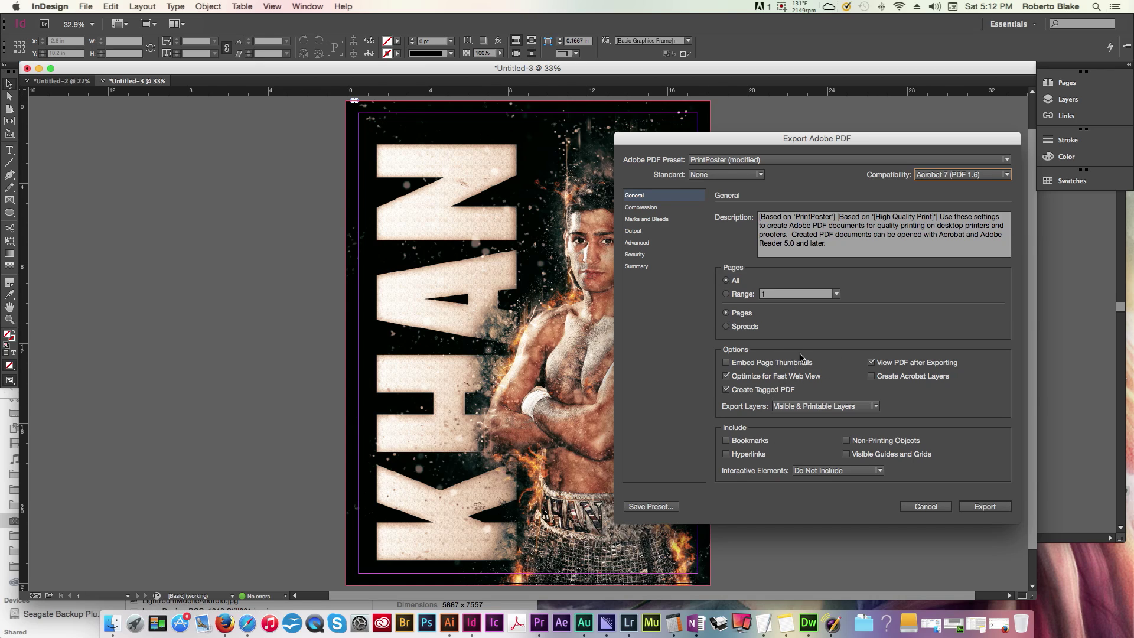
# Step: Set the compression of color images in the PDF export to None
pyautogui.click(668, 208)
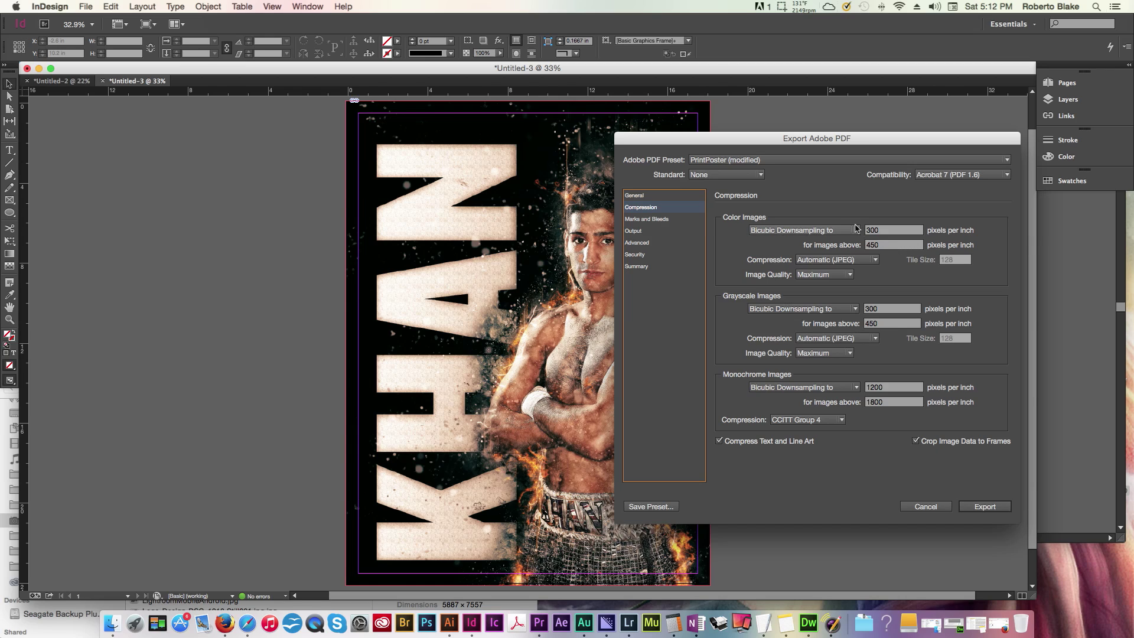
pyautogui.click(863, 260)
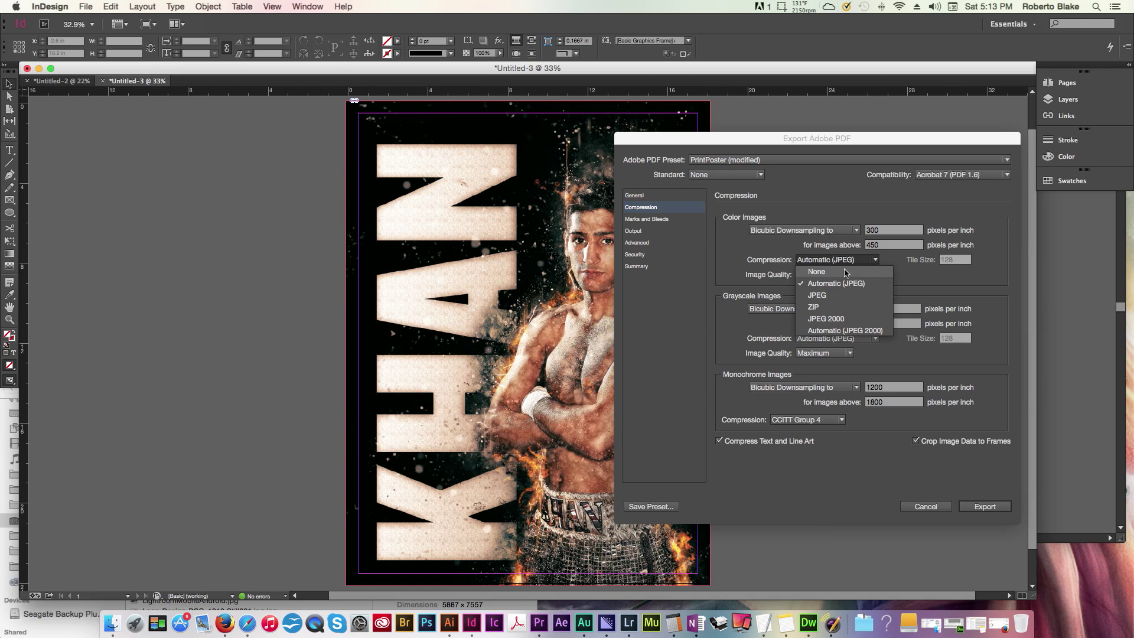
pyautogui.click(845, 272)
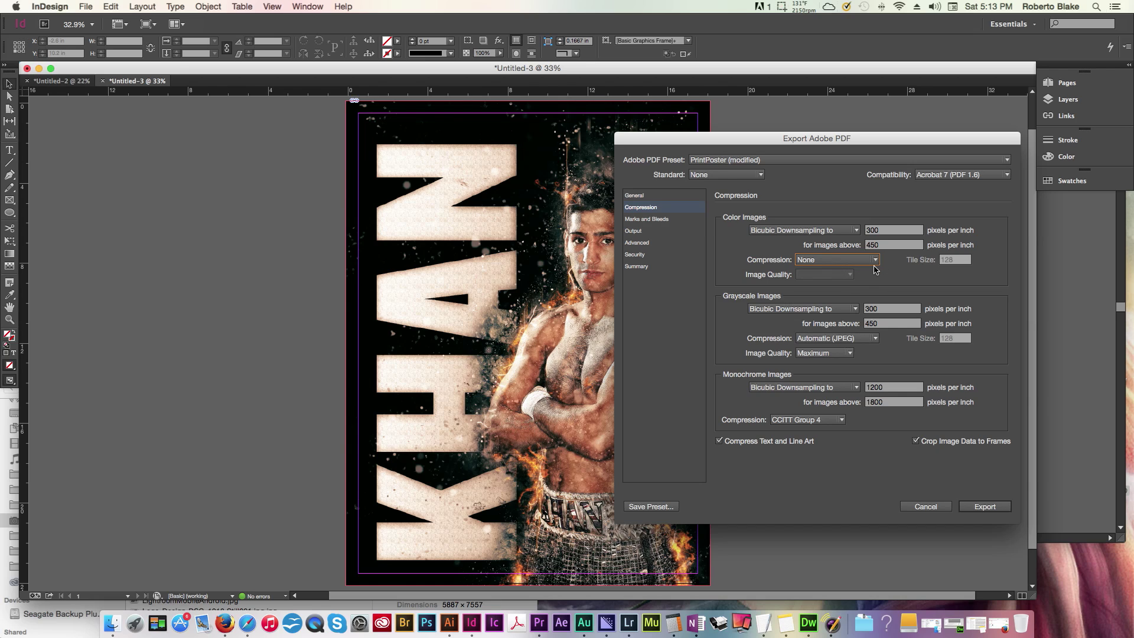
# Step: Include crop marks, bleed marks, registration marks and color bars in the PDF export
pyautogui.click(668, 224)
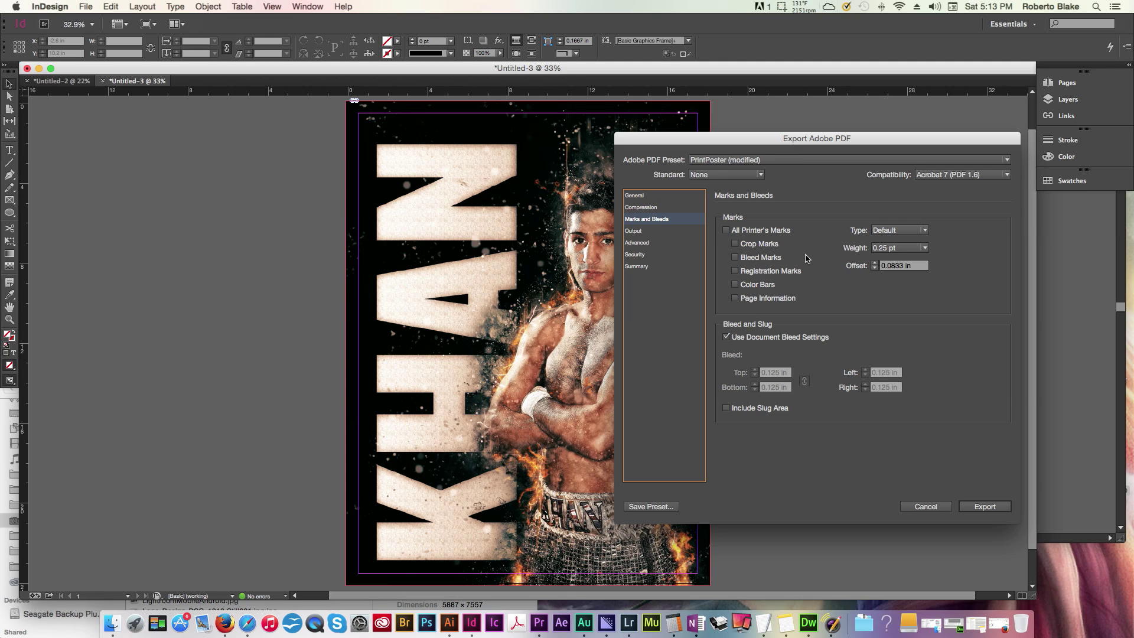
pyautogui.click(747, 247)
pyautogui.click(751, 260)
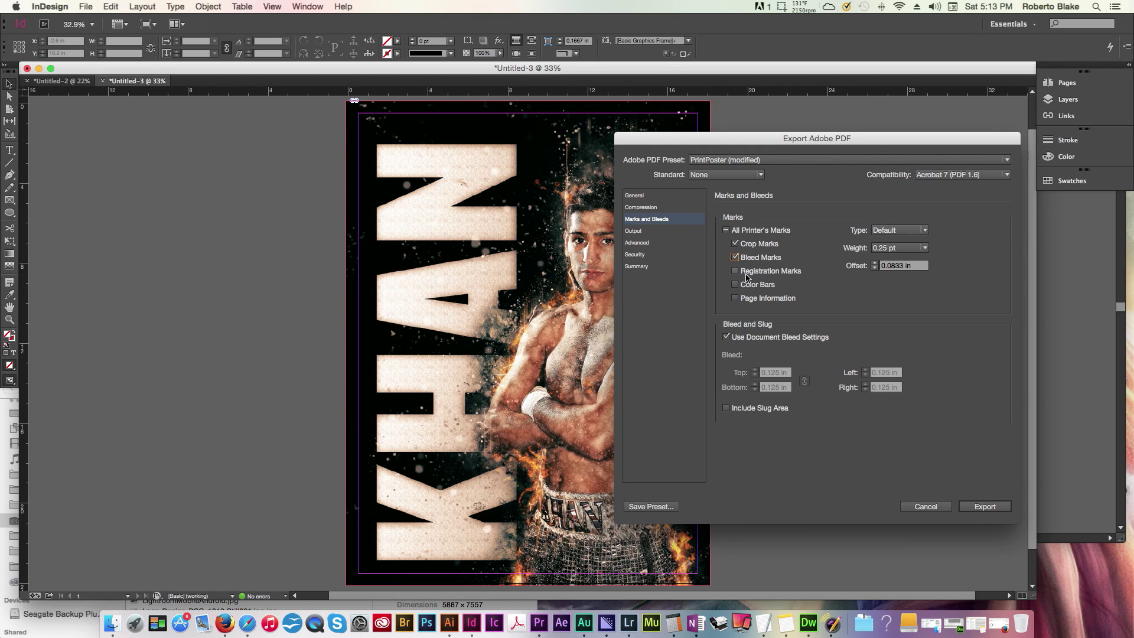
pyautogui.click(748, 273)
pyautogui.click(759, 286)
# Step: Review the output, advanced, security, summary and general export settings and export the poster as a PDF
pyautogui.click(659, 232)
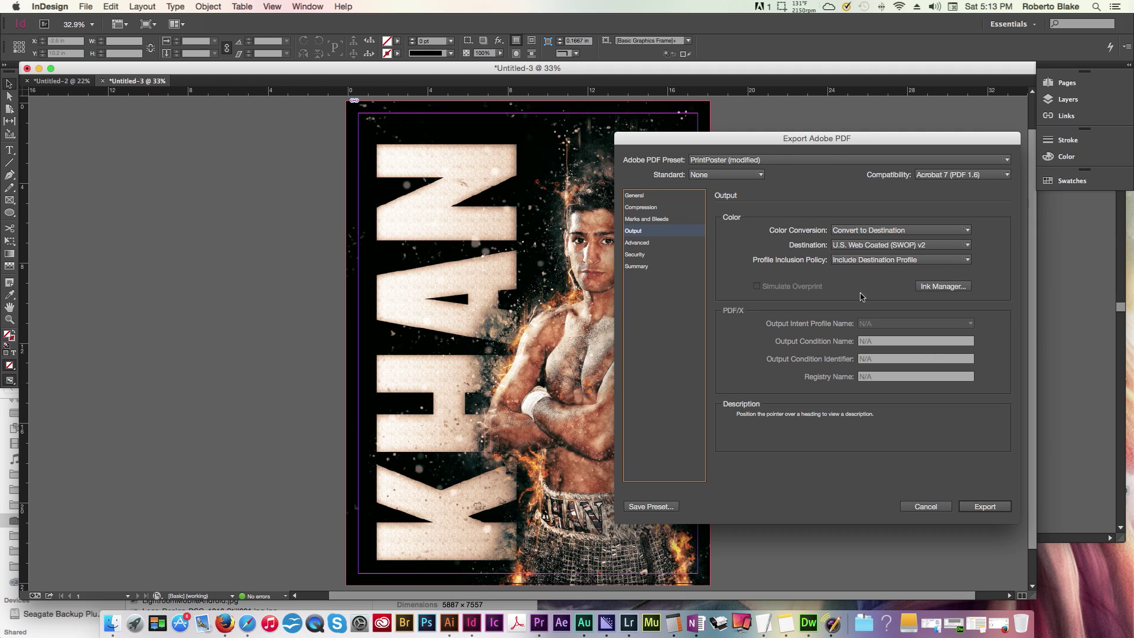
pyautogui.click(674, 243)
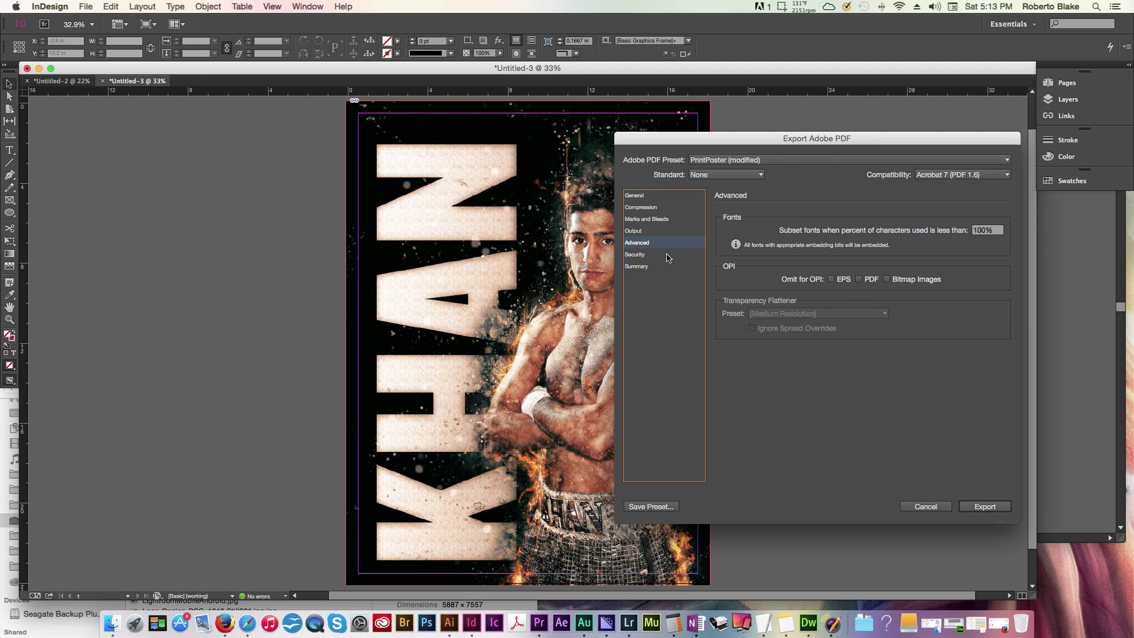
pyautogui.click(669, 254)
pyautogui.click(660, 267)
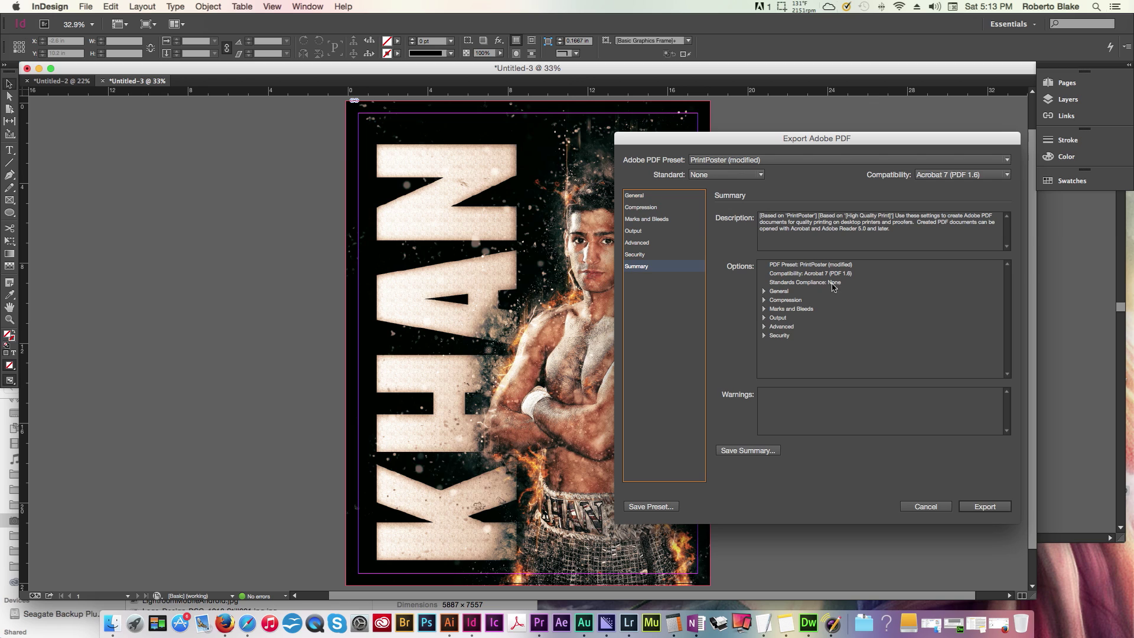
pyautogui.click(663, 196)
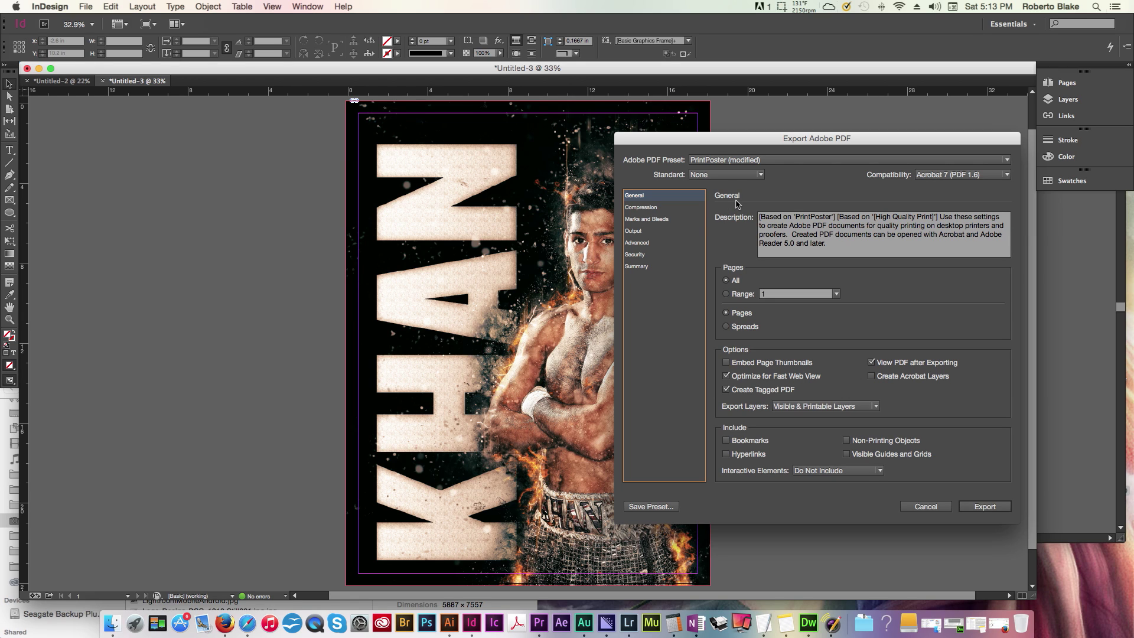
pyautogui.click(984, 507)
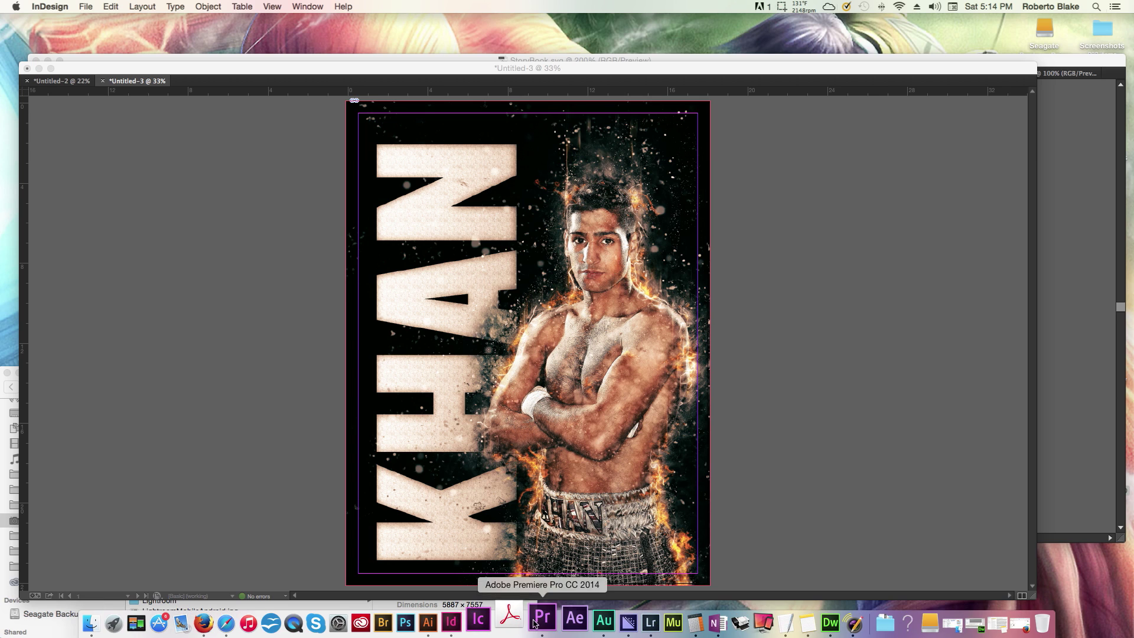
# Step: Switch to Acrobat and inspect the exported Khanposter.pdf from its upper to its lower edge for printer's marks and bleed
pyautogui.click(809, 476)
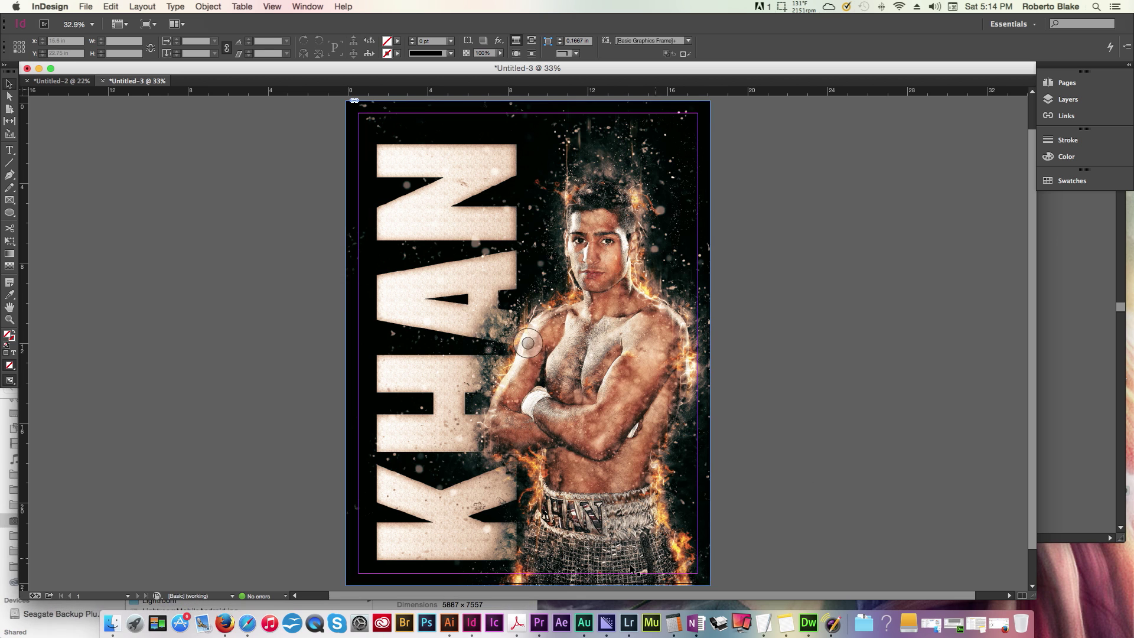
pyautogui.scroll(-1, 662, 549)
pyautogui.click(519, 625)
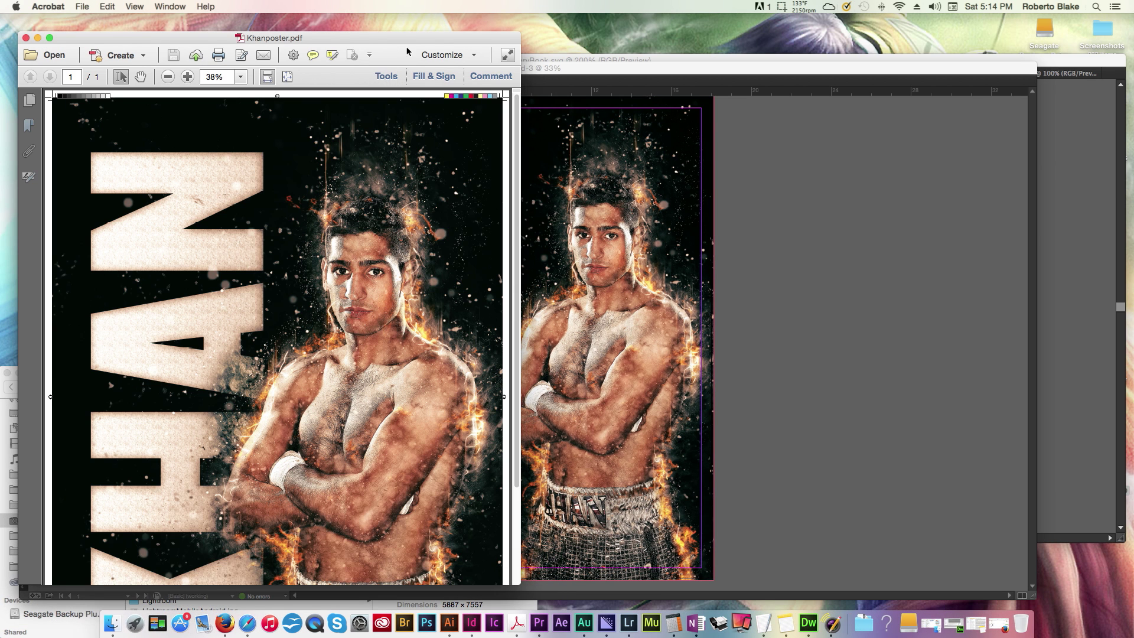
pyautogui.moveTo(410, 44); pyautogui.dragTo(544, 27)
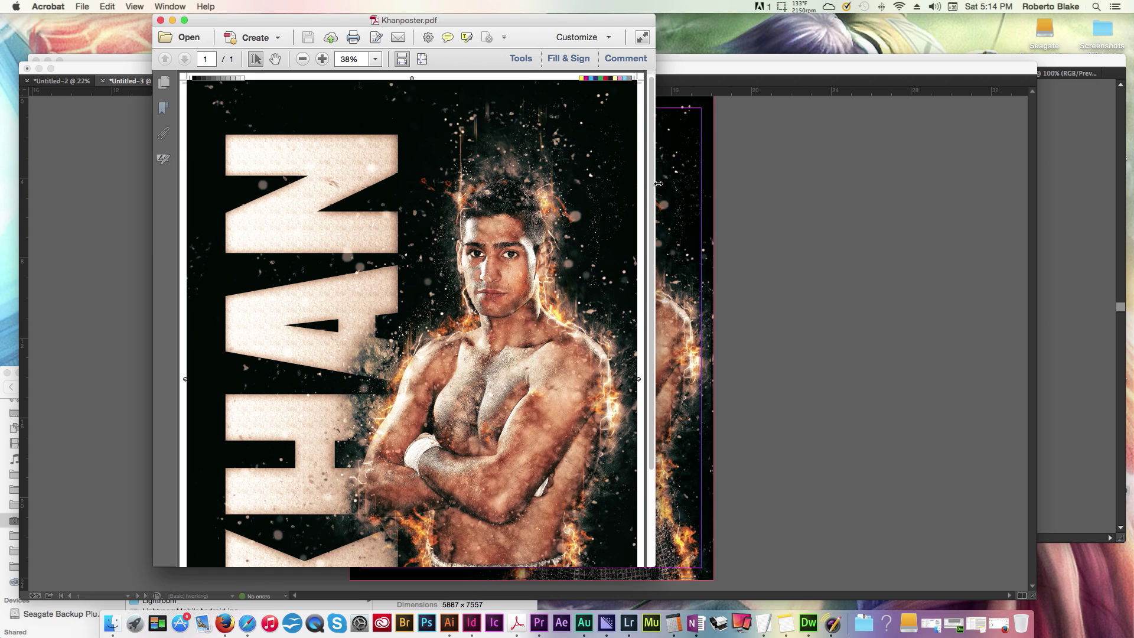
pyautogui.moveTo(651, 180); pyautogui.dragTo(652, 356)
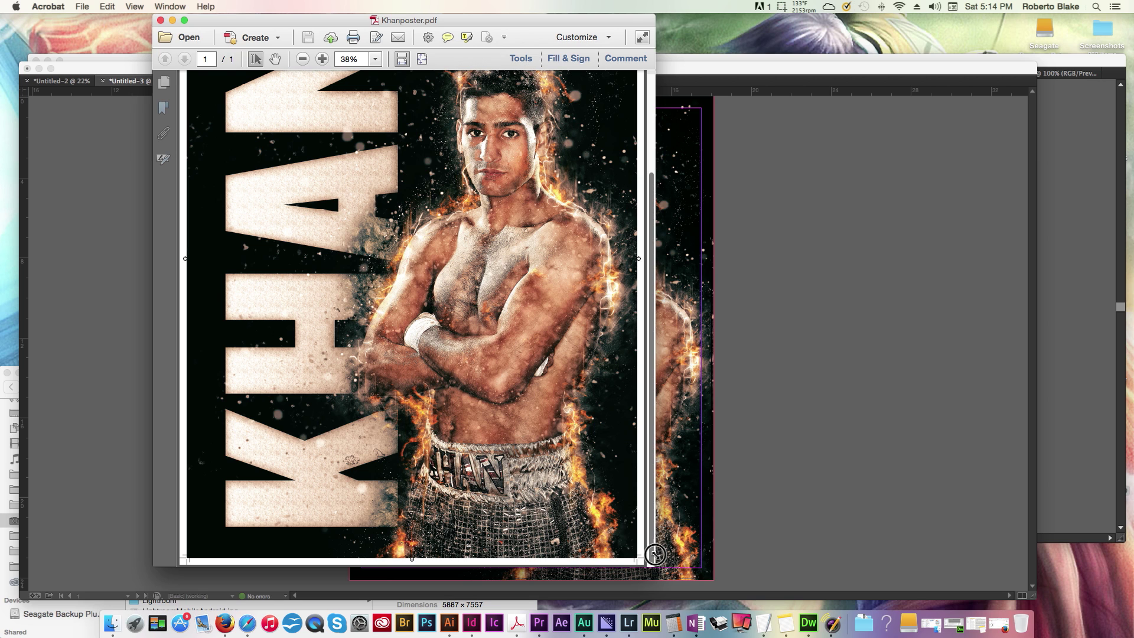
pyautogui.moveTo(652, 552); pyautogui.dragTo(649, 267)
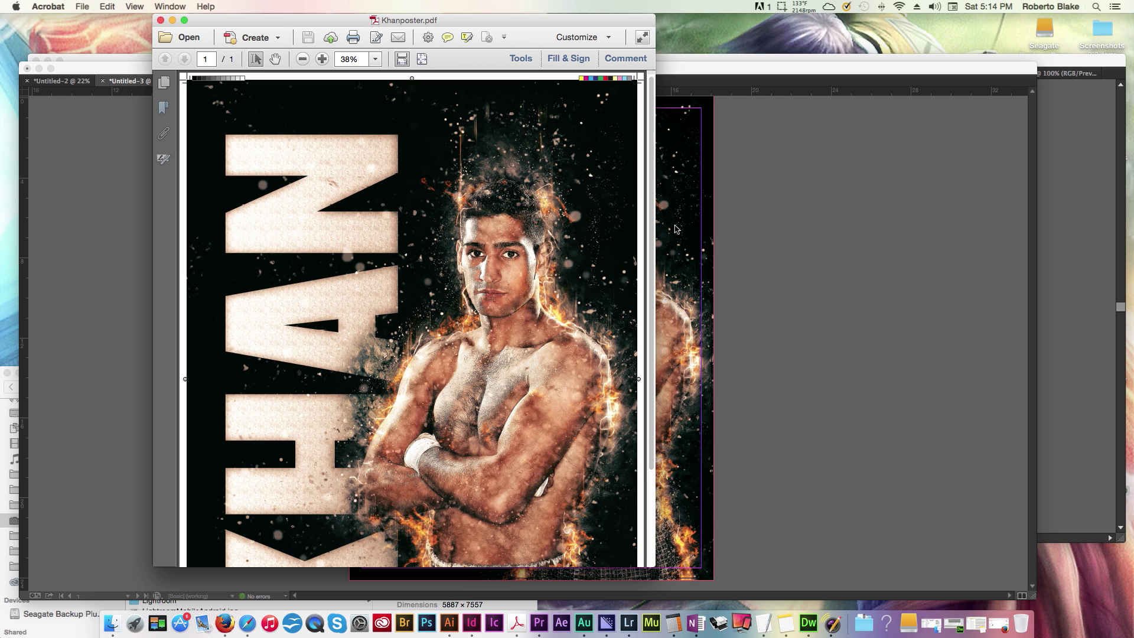
# Step: Return to InDesign and hide the margin and bleed guides on the poster
pyautogui.click(827, 241)
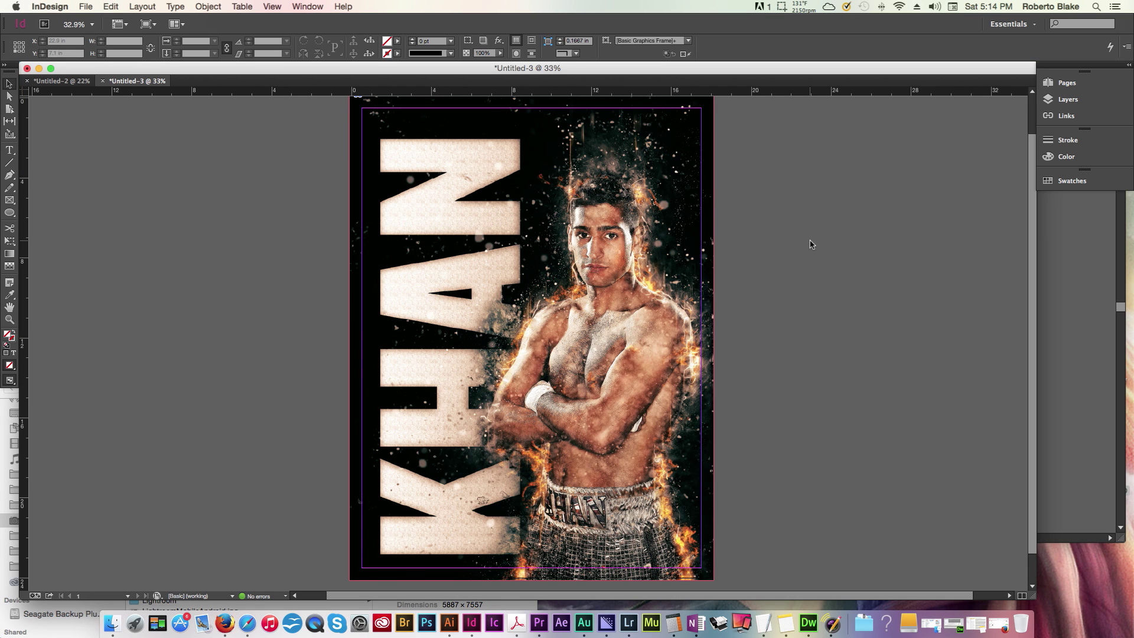
pyautogui.press('w')
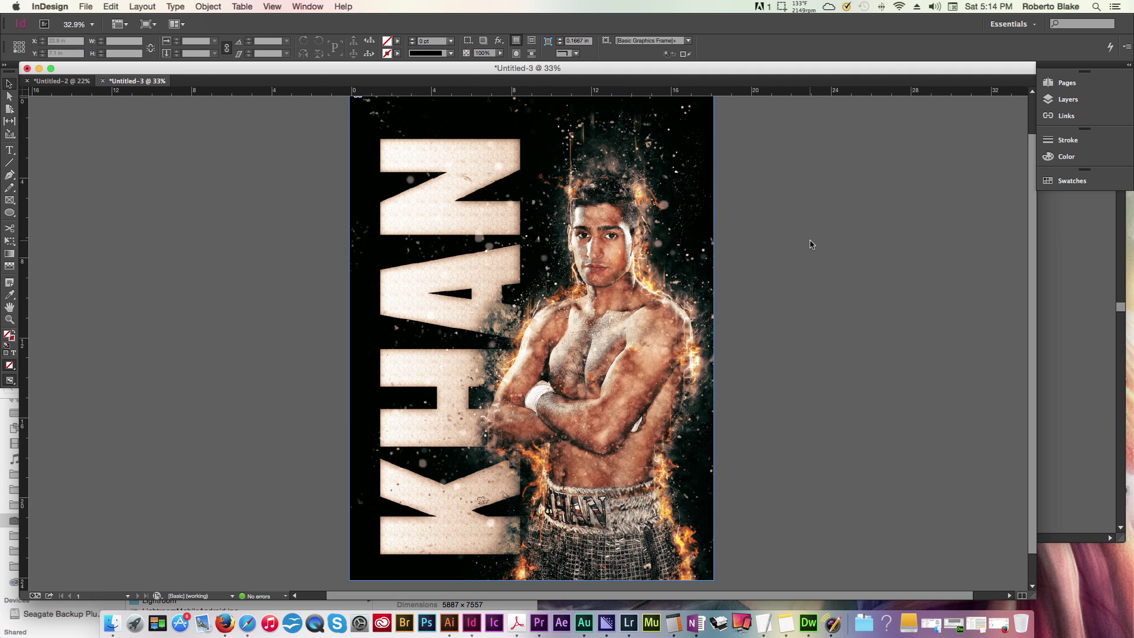
pyautogui.hscroll(2, 810, 244)
pyautogui.scroll(-1, 810, 244)
pyautogui.scroll(1, 756, 325)
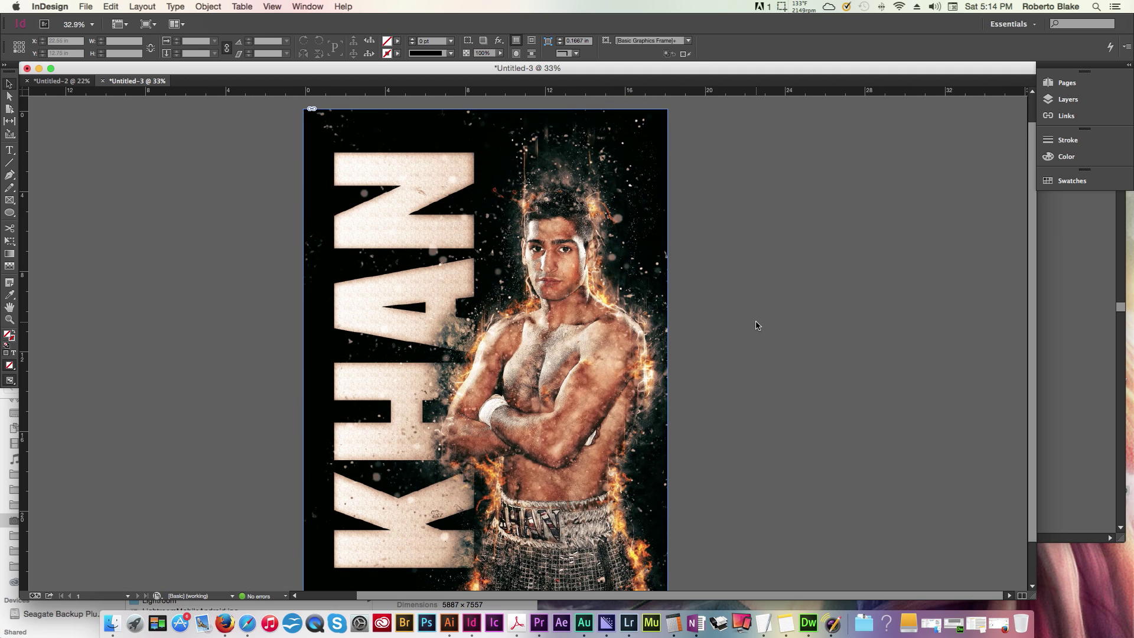